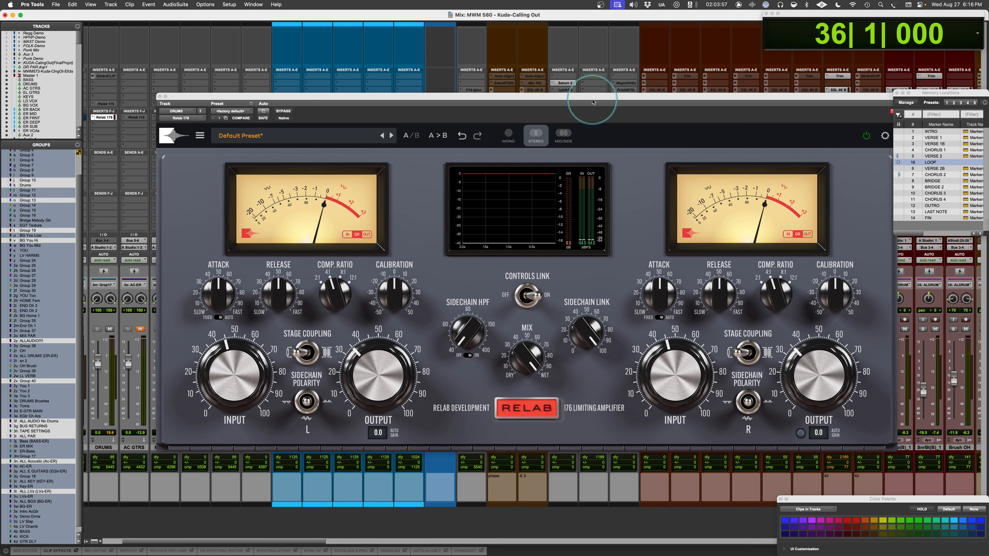
# - Reposition the Relab 176 plug-in window slightly higher and turn off its tool tips display
pyautogui.moveTo(592, 102); pyautogui.dragTo(580, 94)
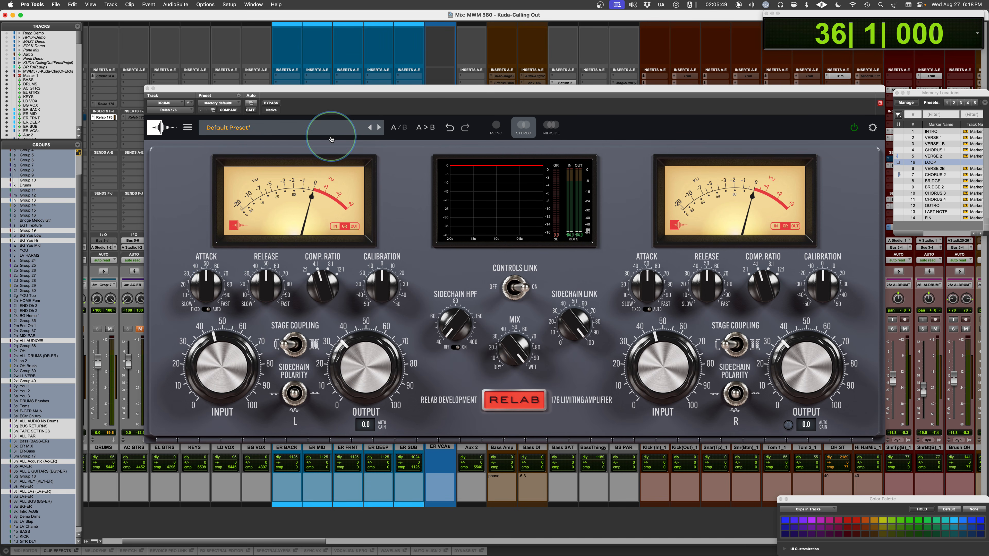
pyautogui.click(182, 127)
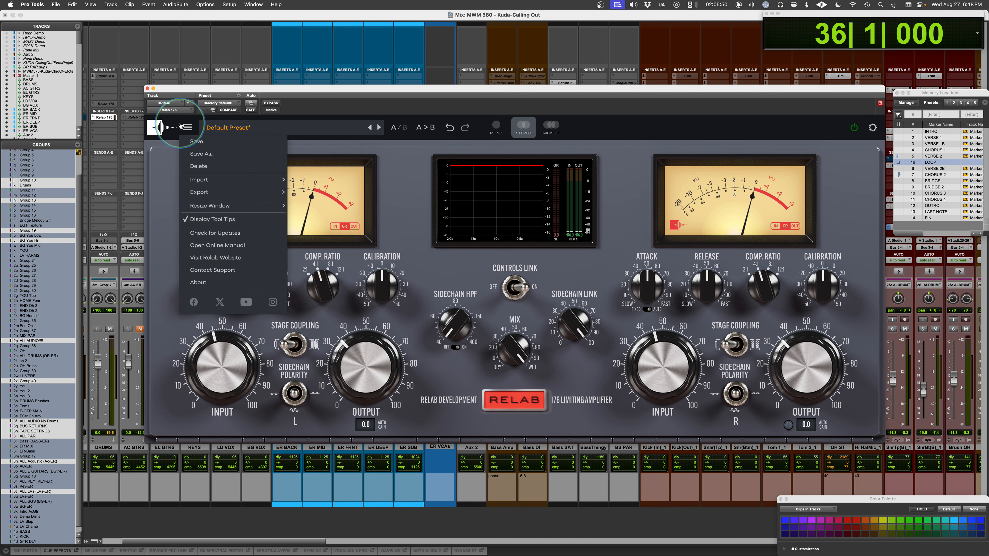
pyautogui.click(194, 220)
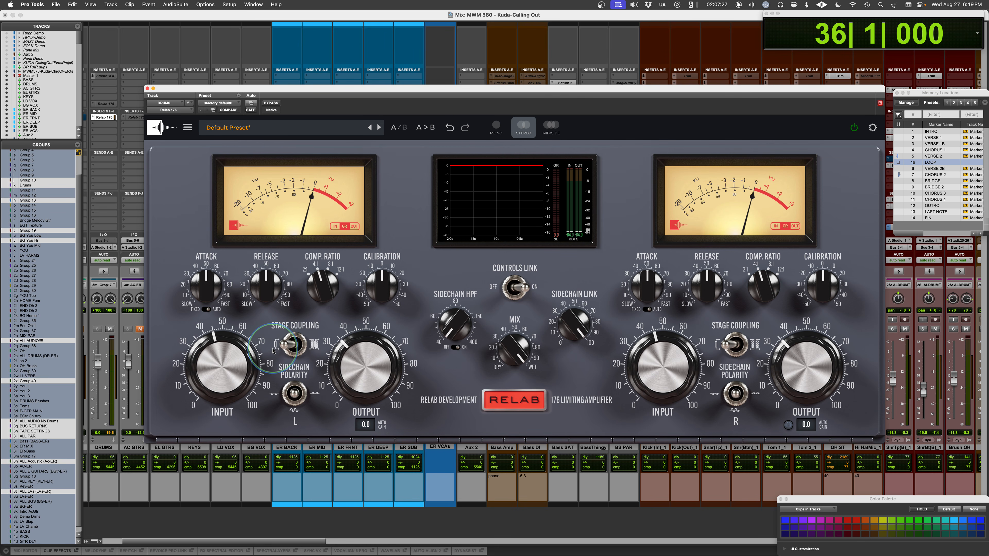
# - Compare both Stage Coupling settings on the L channel and leave the switch on the transformer symbol
pyautogui.click(284, 345)
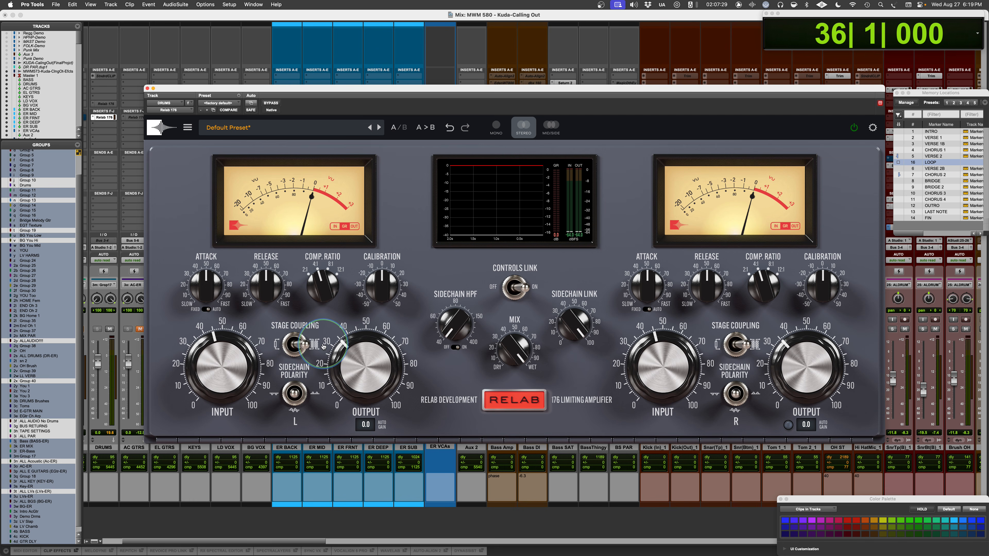
pyautogui.click(302, 345)
pyautogui.click(286, 345)
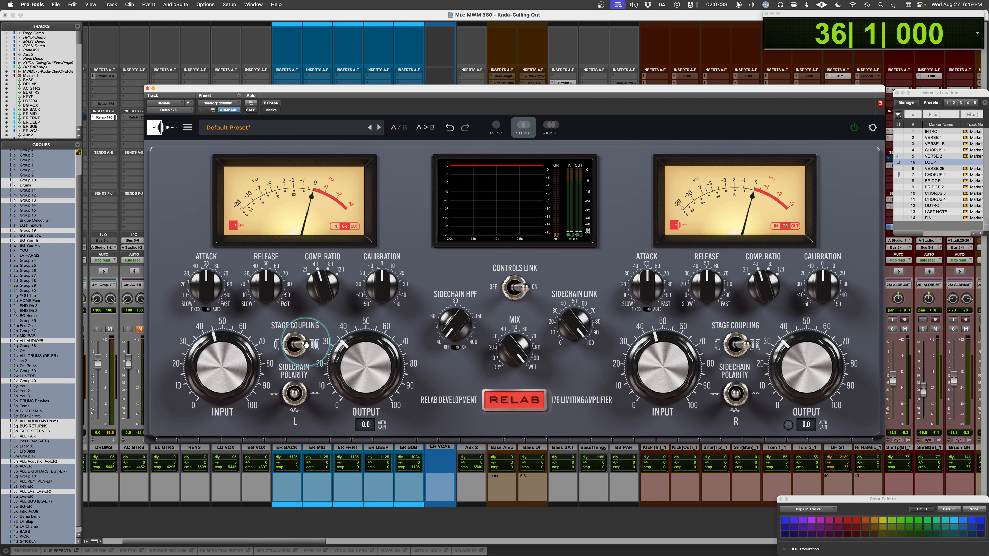
pyautogui.click(307, 348)
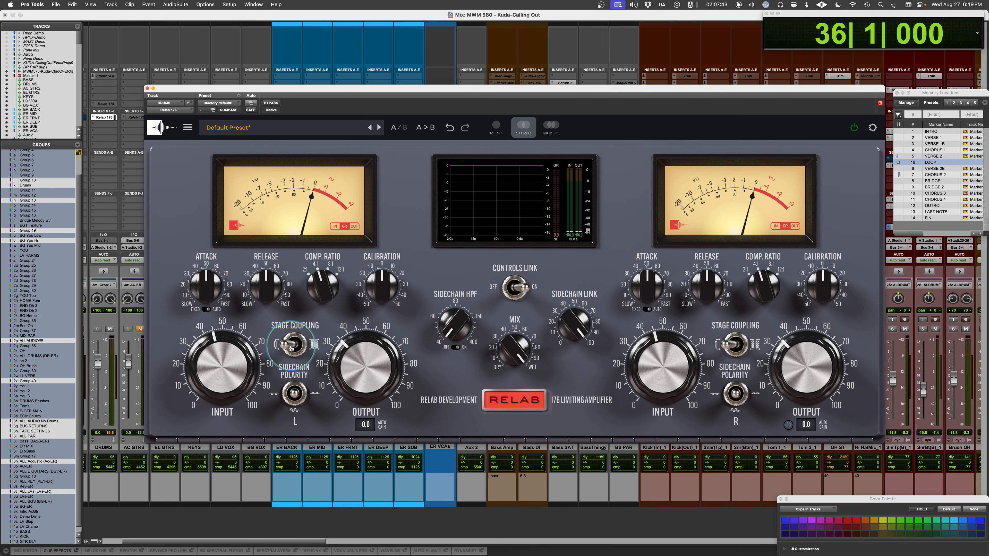
pyautogui.click(291, 347)
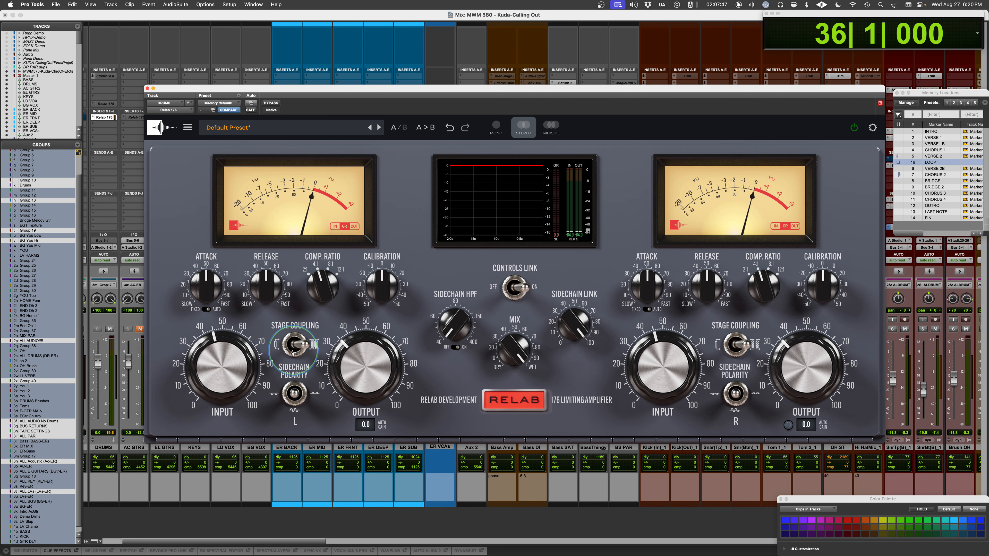
pyautogui.click(277, 350)
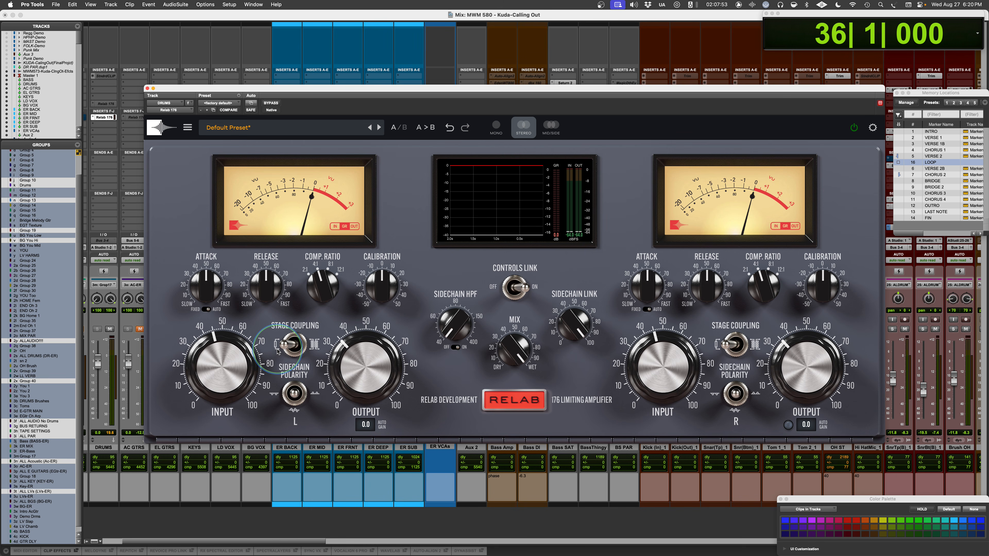
pyautogui.click(277, 351)
pyautogui.click(276, 348)
pyautogui.moveTo(275, 346); pyautogui.dragTo(307, 346)
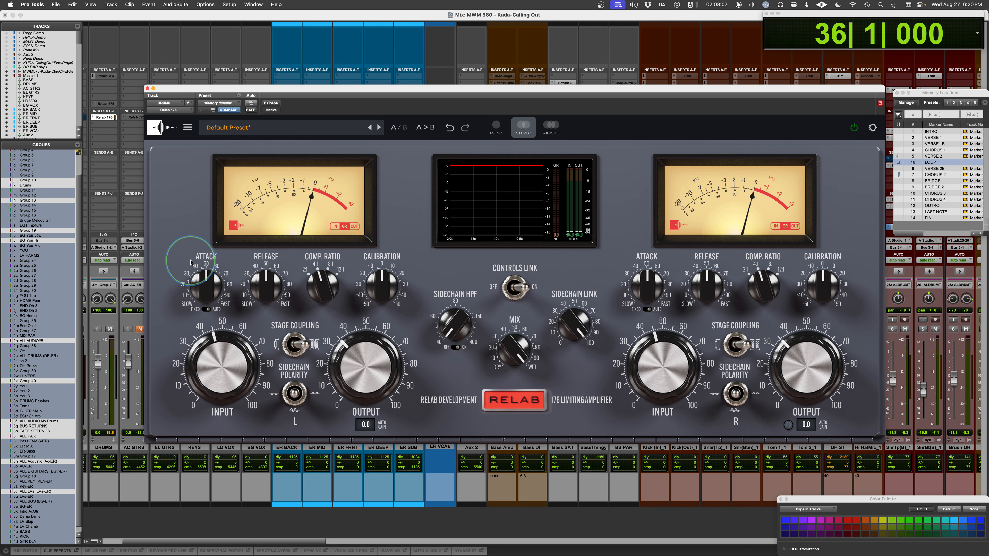
pyautogui.click(295, 343)
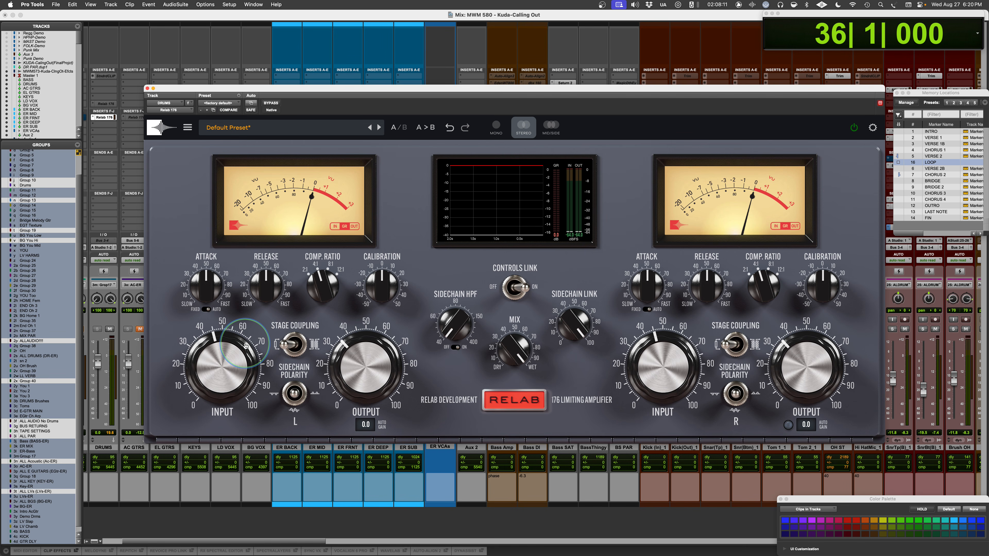
pyautogui.click(294, 343)
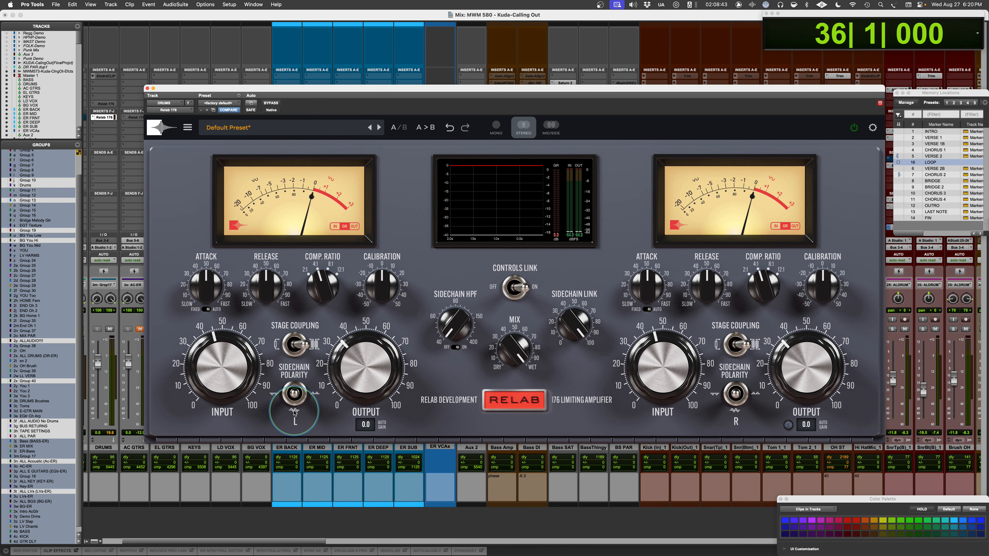
# - Try the two outer Sidechain Polarity settings on the L channel and return the switch to its middle setting
pyautogui.click(292, 396)
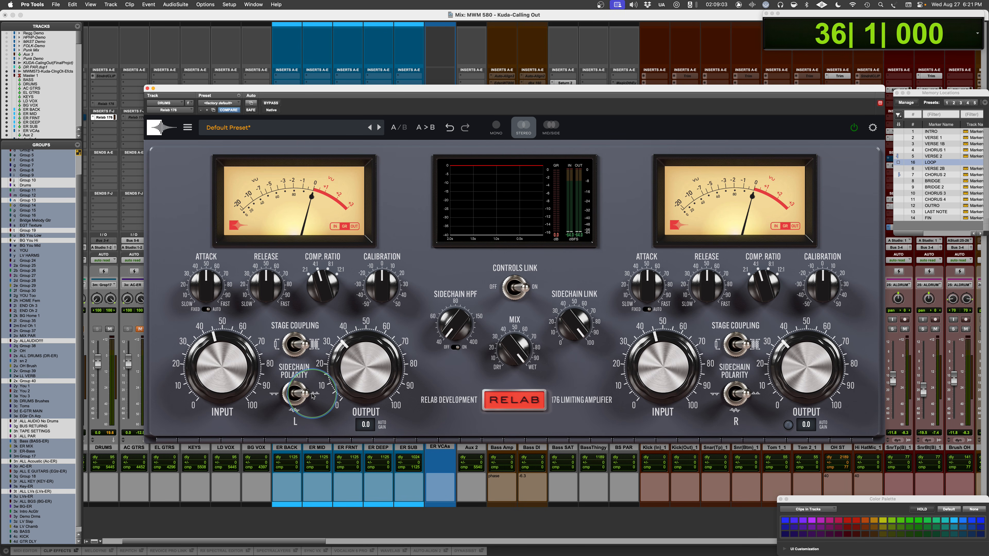
pyautogui.click(312, 394)
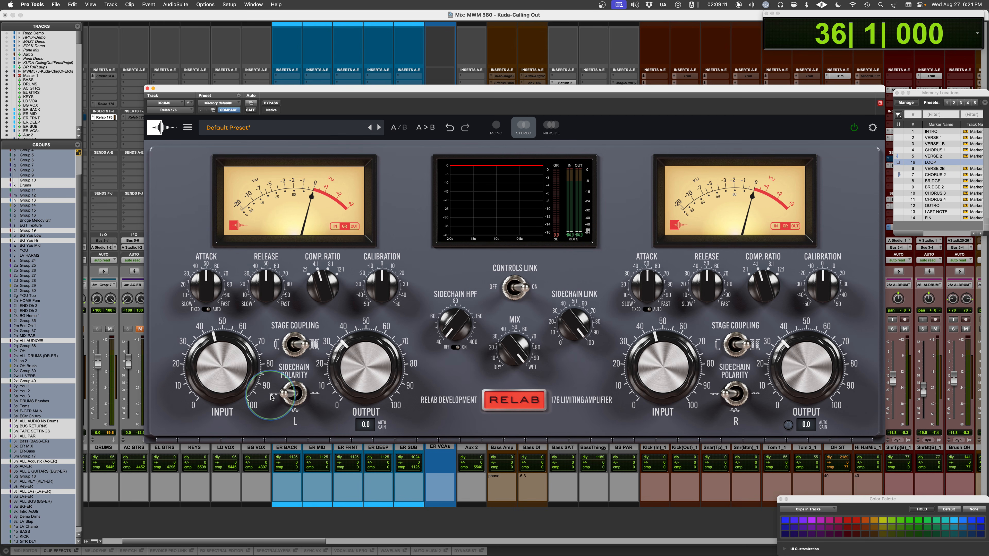
pyautogui.click(294, 394)
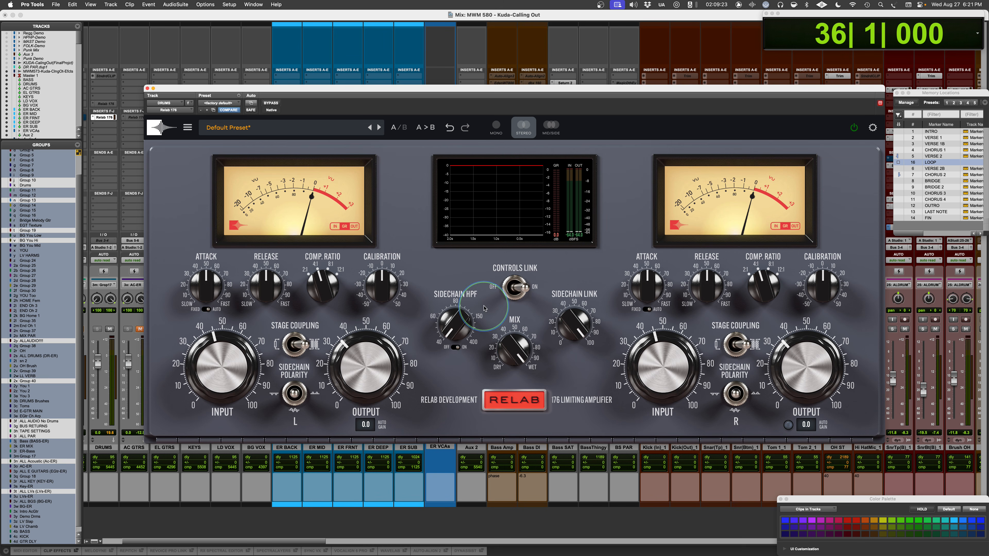
# - Try switching Controls Link off and on again, and lower the Sidechain Link amount before raising it back
pyautogui.click(512, 288)
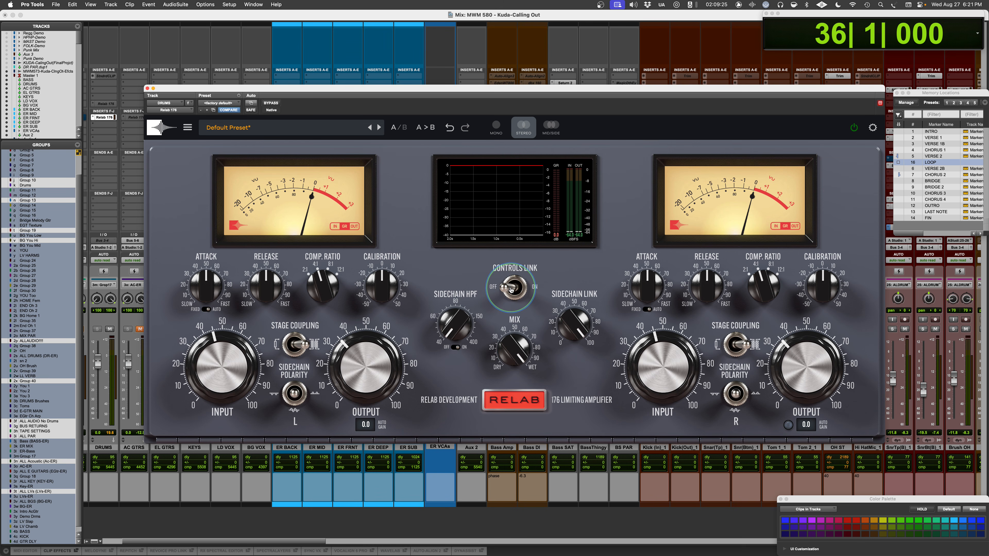
pyautogui.click(512, 289)
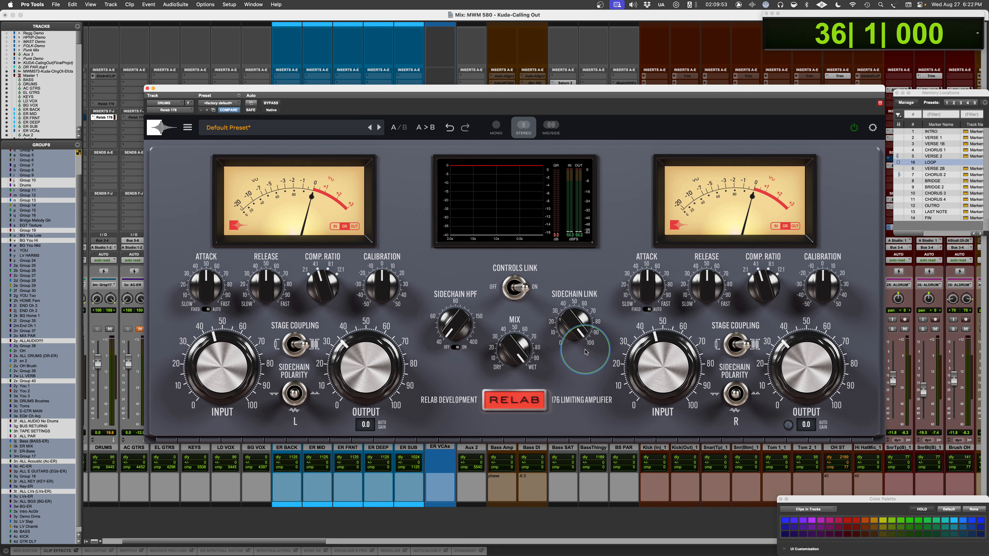
pyautogui.moveTo(574, 320); pyautogui.dragTo(561, 419)
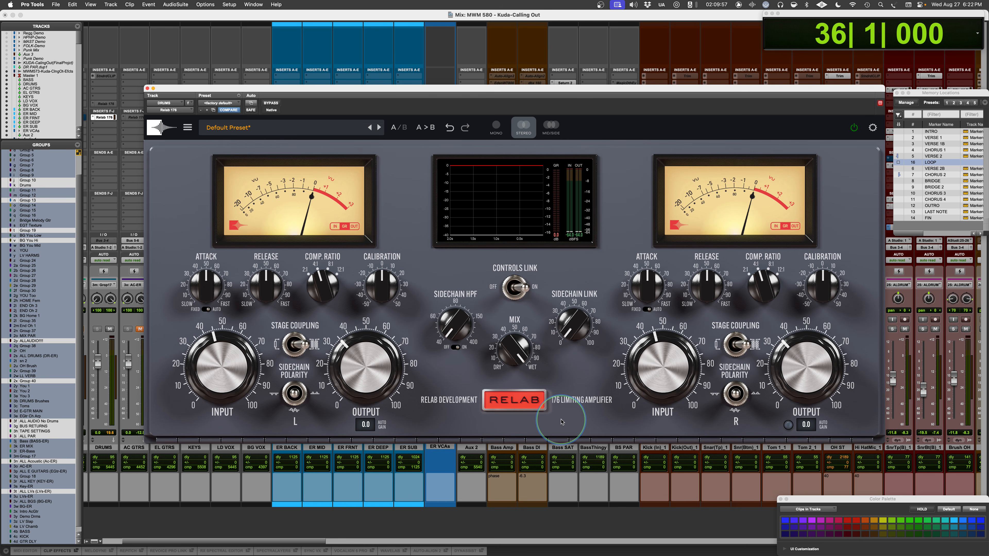
pyautogui.moveTo(571, 330); pyautogui.dragTo(591, 157)
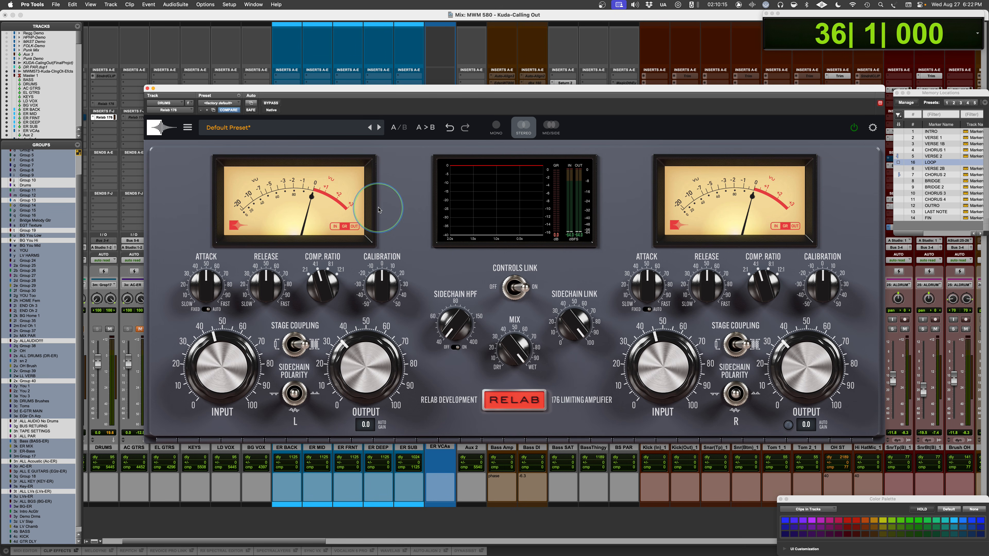
# - Switch the L channel's VU meter through IN, GR and OUT, ending on GR
pyautogui.click(337, 226)
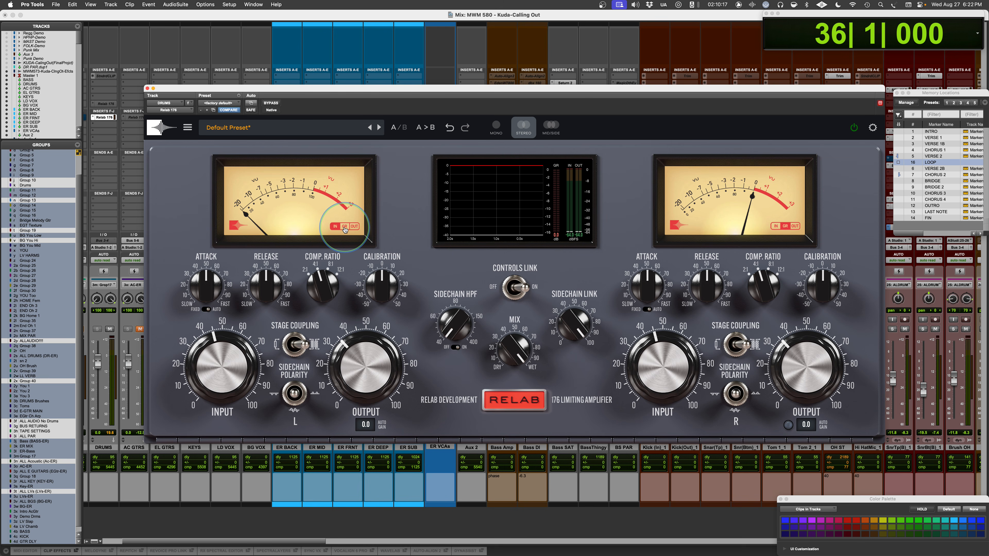
pyautogui.click(345, 228)
pyautogui.click(354, 228)
pyautogui.click(344, 227)
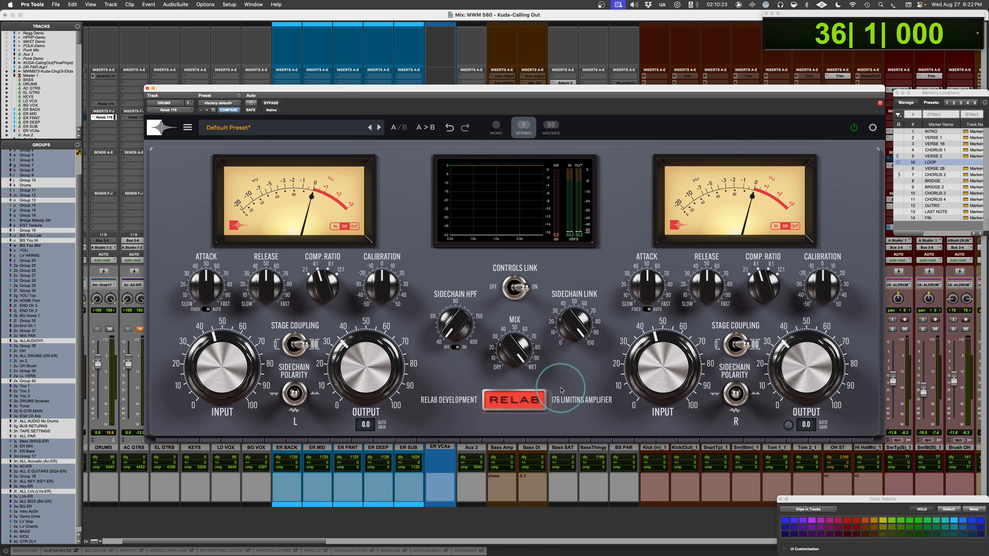
# - Reveal the internal tube bias and reference level trims, and reposition the plug-in window for a clear view
pyautogui.click(518, 403)
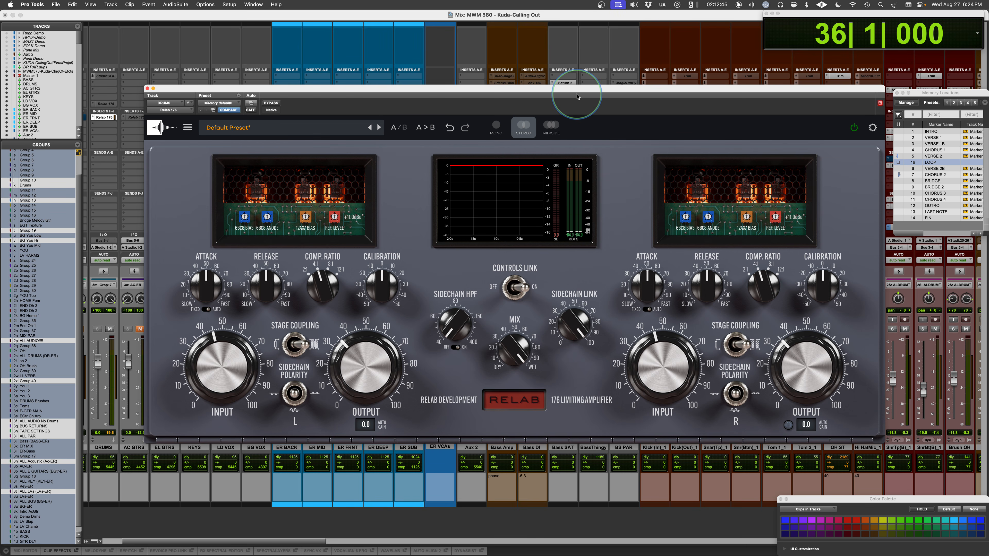
pyautogui.moveTo(578, 90); pyautogui.dragTo(568, 78)
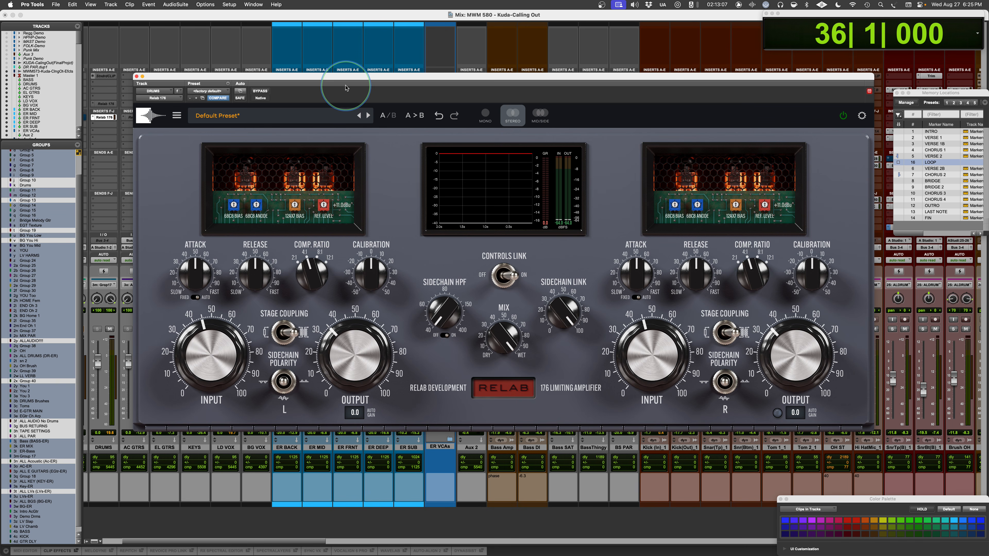
pyautogui.moveTo(346, 81)
pyautogui.mouseDown()
pyautogui.moveTo(396, 84)
pyautogui.moveTo(354, 81)
pyautogui.mouseUp()
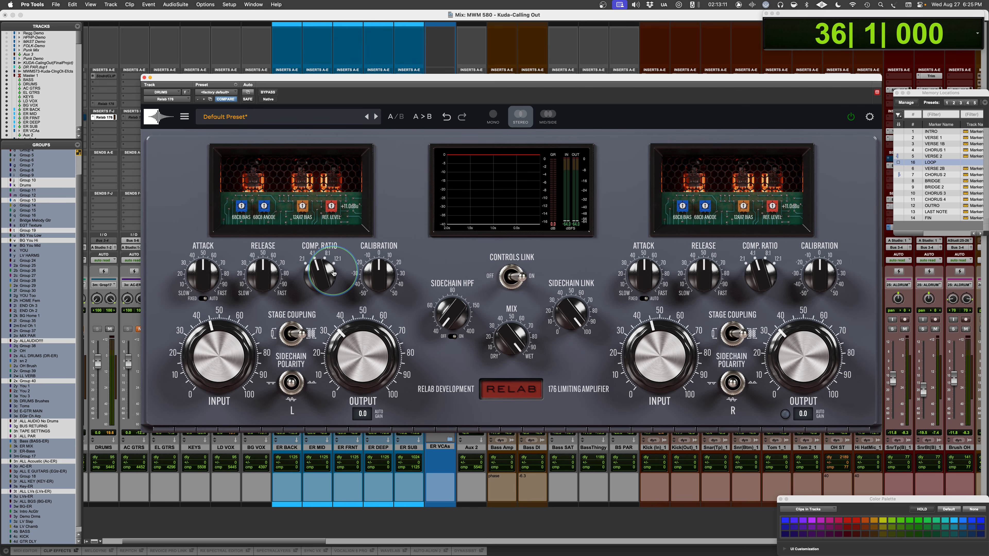
# - Set the L channel's REF. LEVEL trim to +4.9 dBu while auditioning the drum loop
pyautogui.press('space')
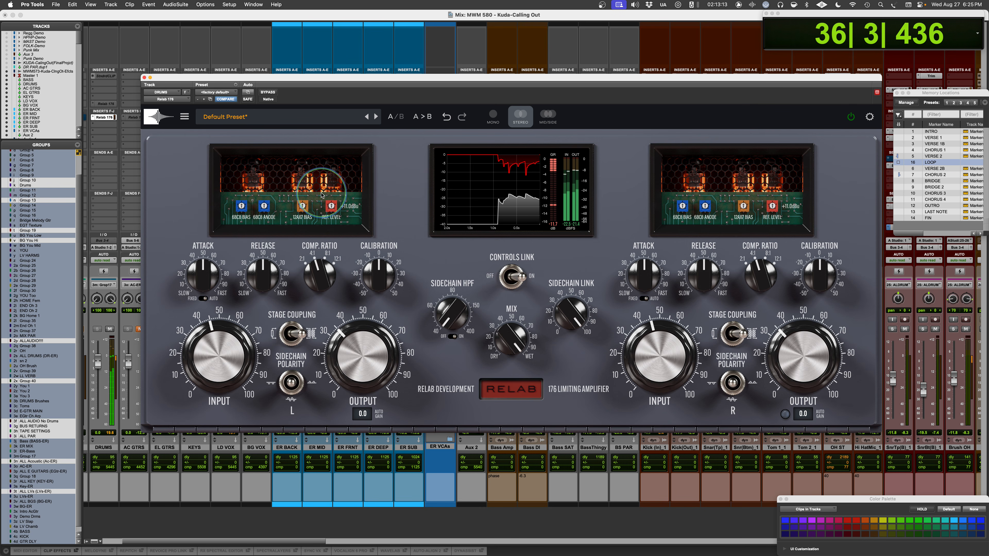
pyautogui.moveTo(333, 205); pyautogui.dragTo(325, 233)
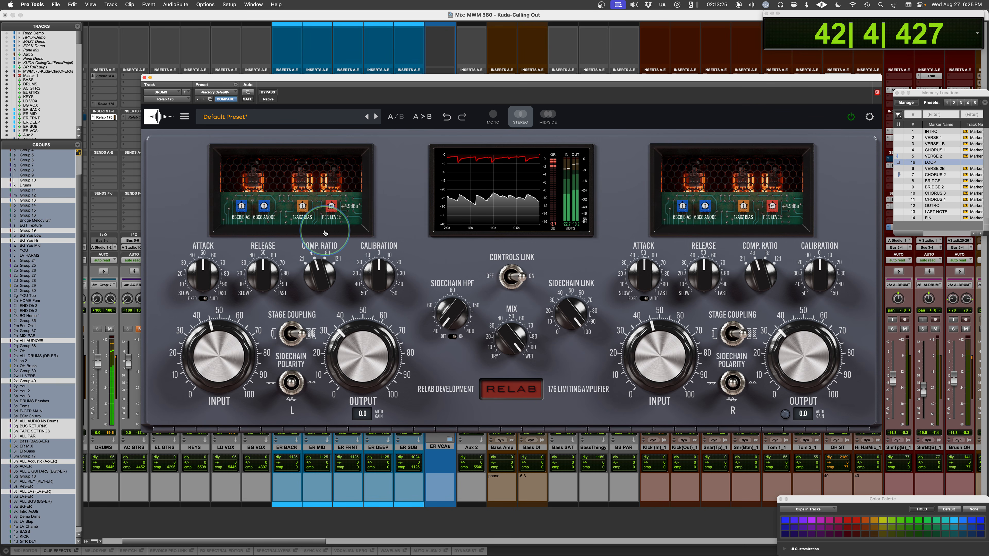
pyautogui.press('space')
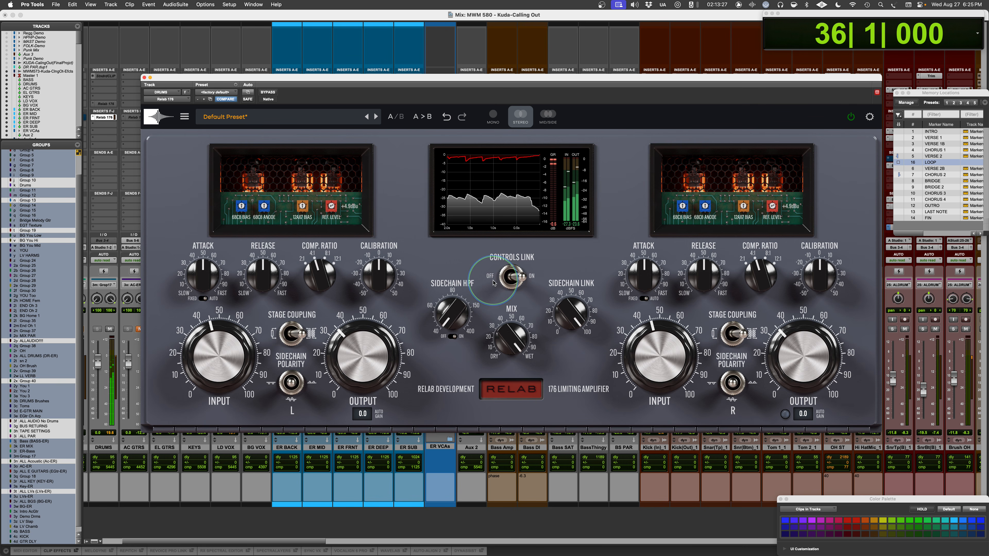
# - Try a different Sidechain HPF frequency and audition the drum loop with it
pyautogui.moveTo(450, 311); pyautogui.dragTo(449, 300)
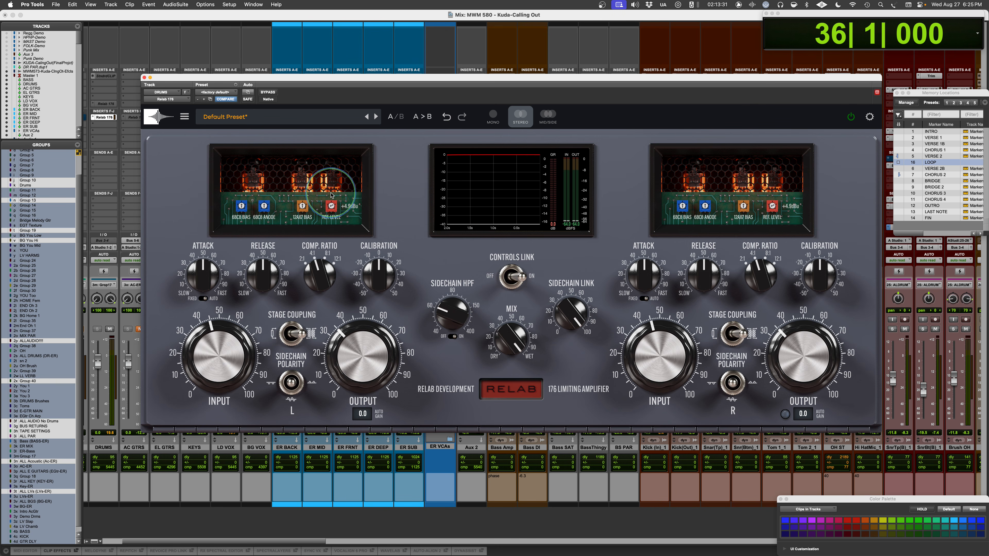
pyautogui.press('space')
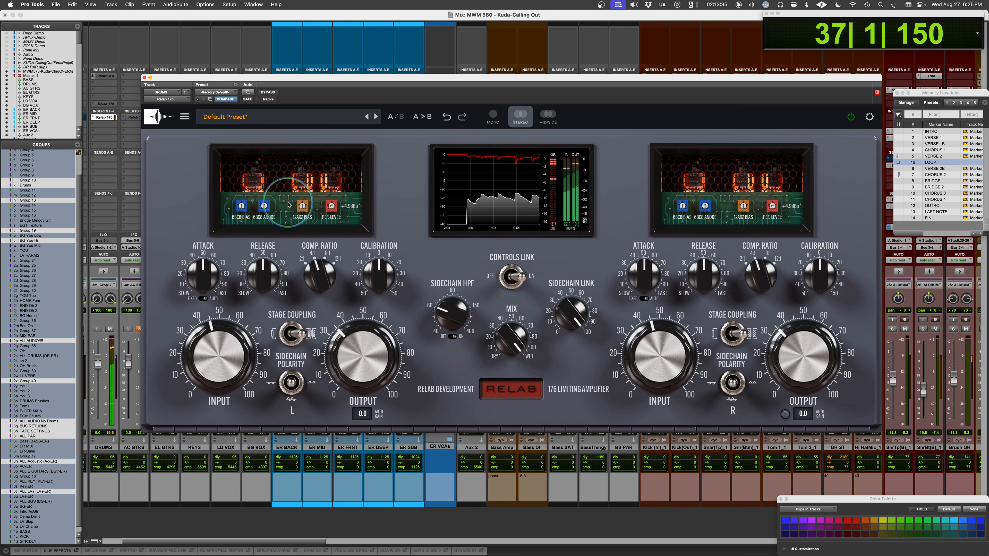
pyautogui.press('space')
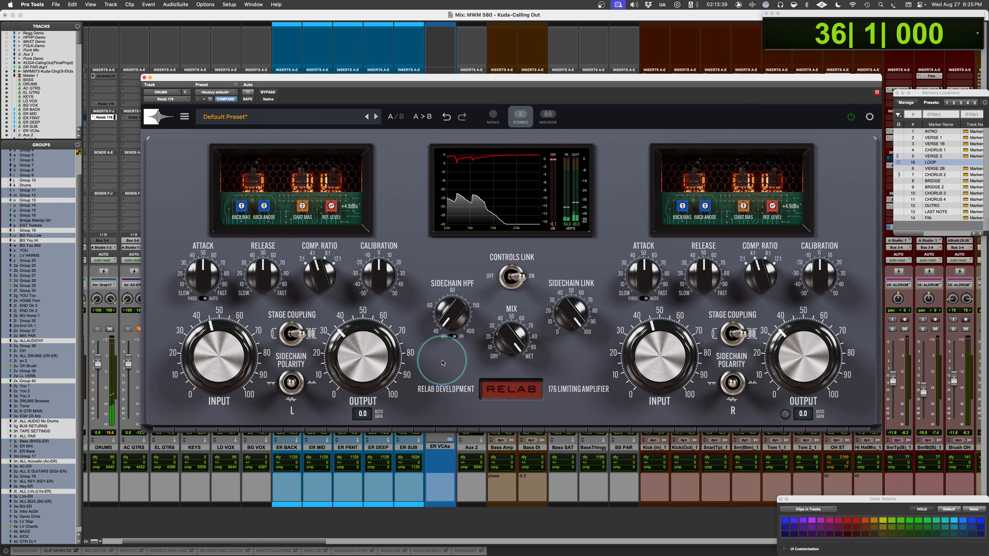
# - Toggle the L channel's attack mode between FIXED and AUTO to compare the two options
pyautogui.click(197, 300)
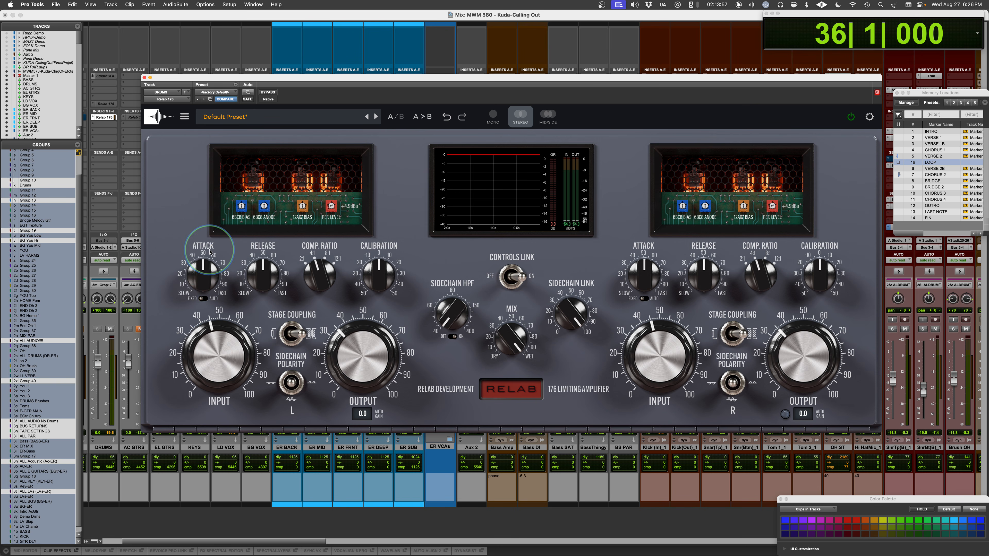
pyautogui.click(204, 300)
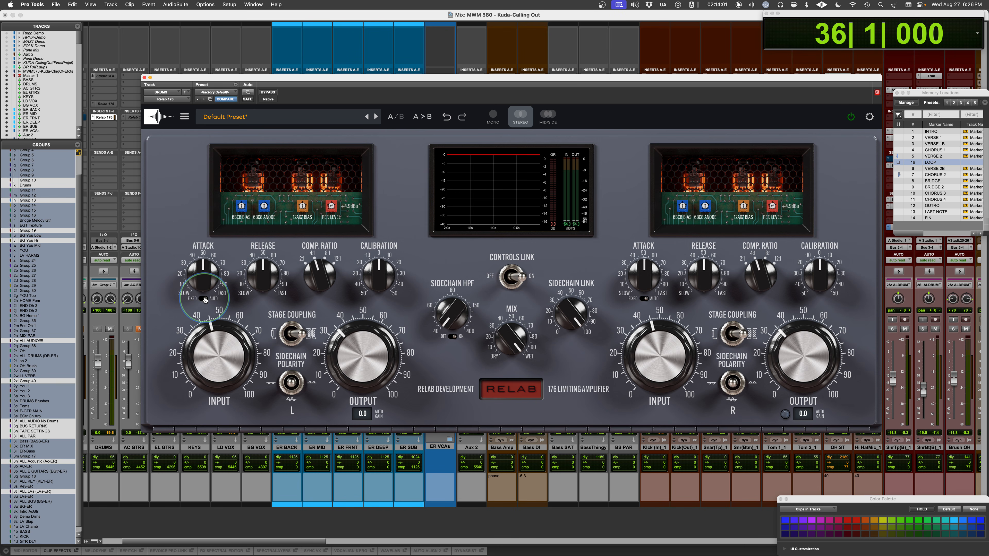
pyautogui.click(204, 300)
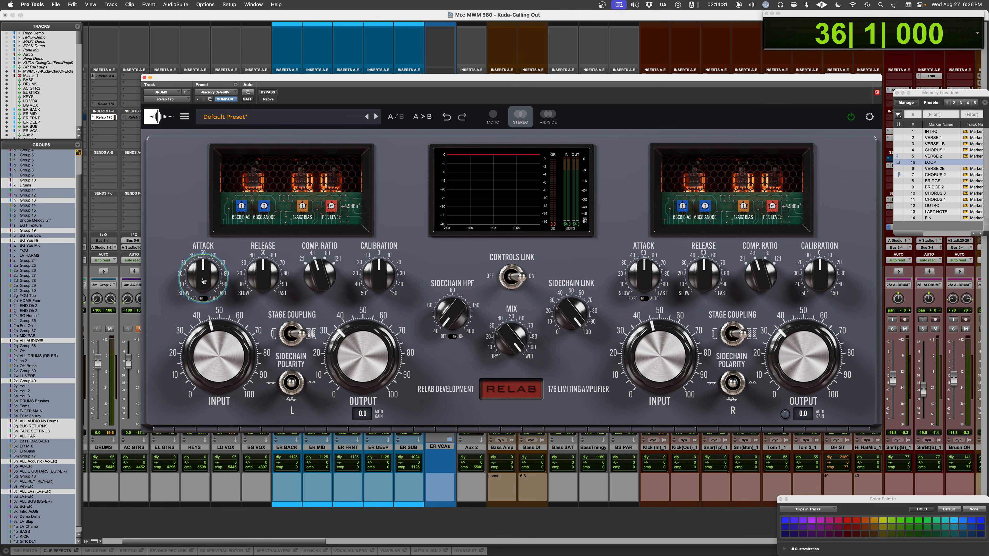
# - Slow down the attack and speed up the release on the L channel while the drum loop plays
pyautogui.press('space')
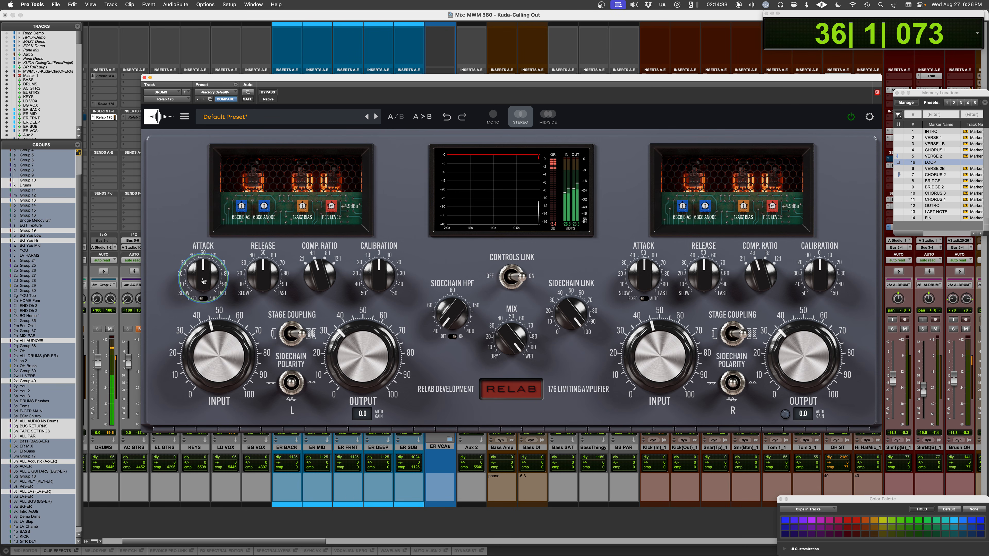
pyautogui.moveTo(203, 281); pyautogui.dragTo(198, 287)
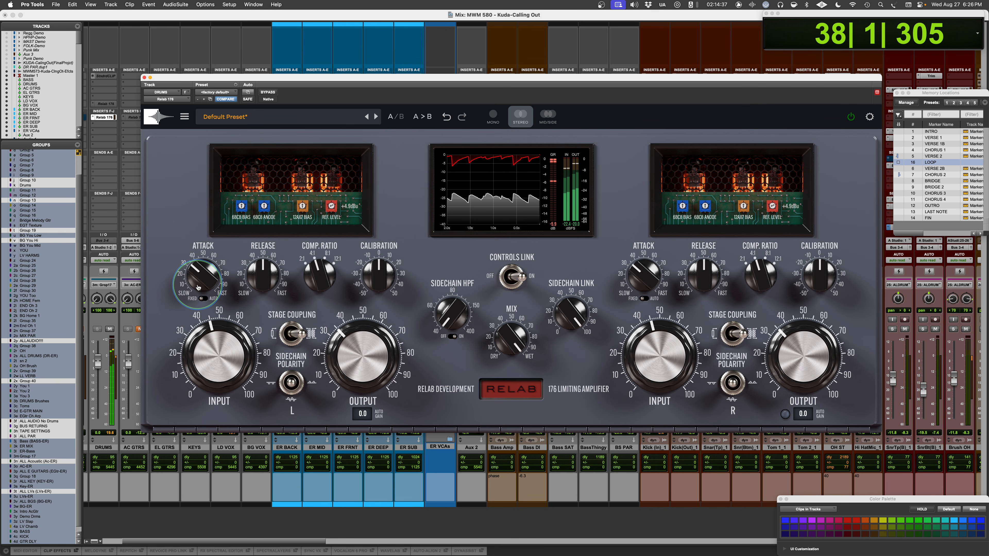
pyautogui.moveTo(264, 273); pyautogui.dragTo(264, 264)
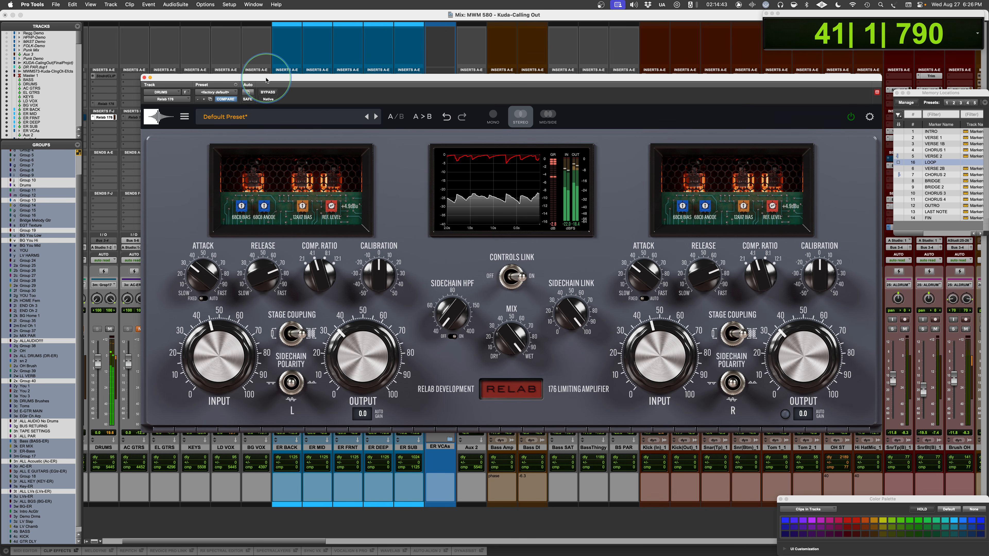
# - Lower the L channel's OUTPUT to about 25, toggling the plug-in's bypass to compare levels while the drum loop plays
pyautogui.click(267, 92)
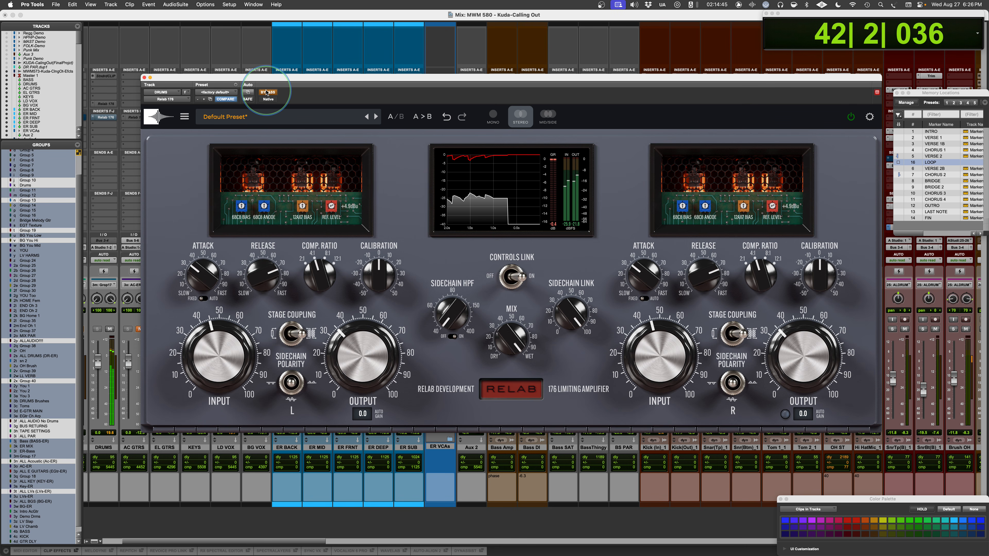
pyautogui.click(267, 92)
pyautogui.moveTo(346, 363); pyautogui.dragTo(344, 369)
pyautogui.click(268, 92)
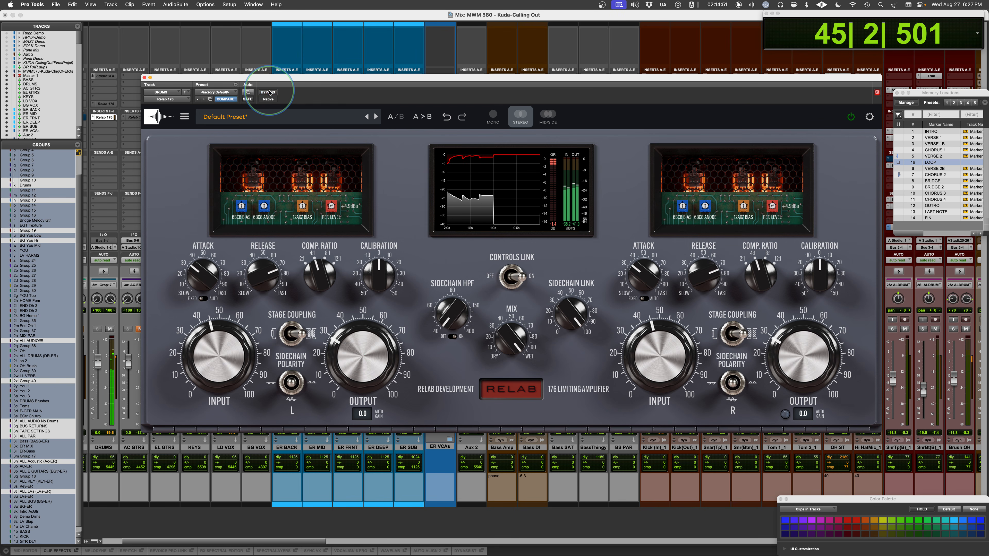
pyautogui.moveTo(335, 342); pyautogui.dragTo(335, 344)
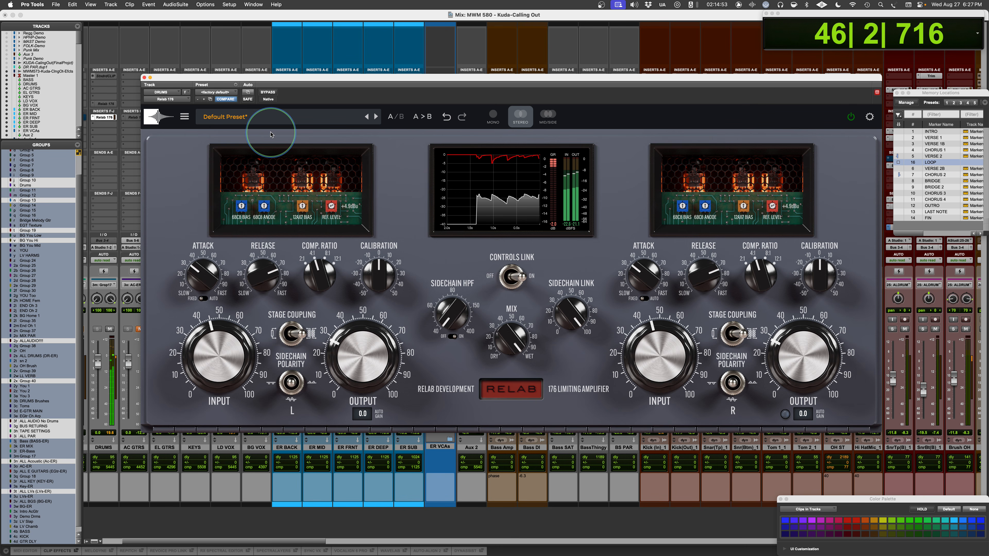
pyautogui.click(267, 92)
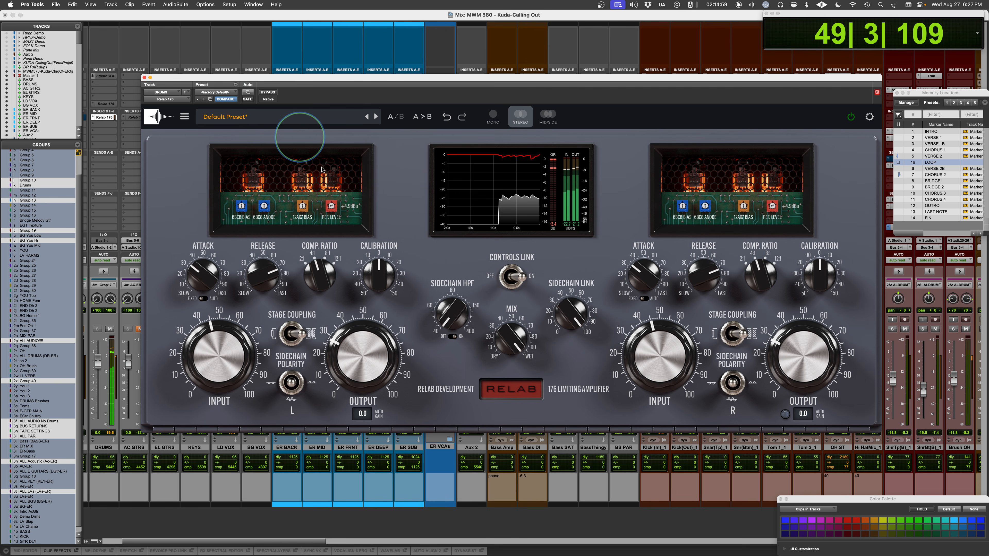
pyautogui.moveTo(346, 356); pyautogui.dragTo(345, 360)
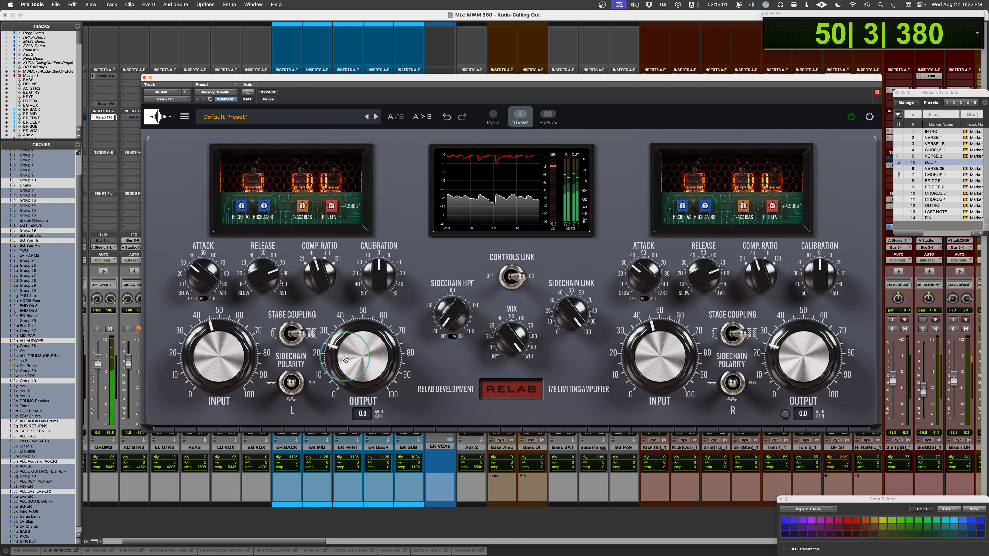
pyautogui.click(268, 92)
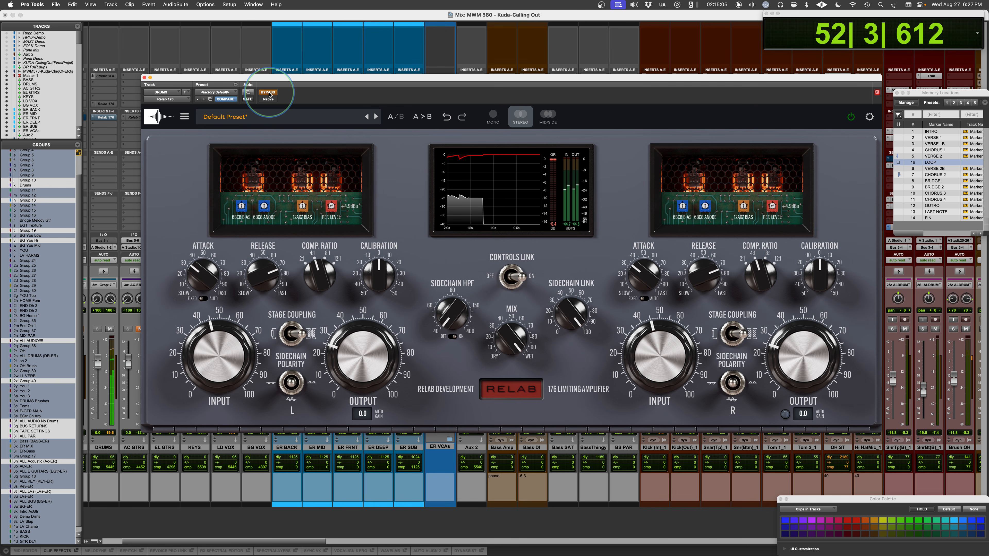
pyautogui.click(268, 93)
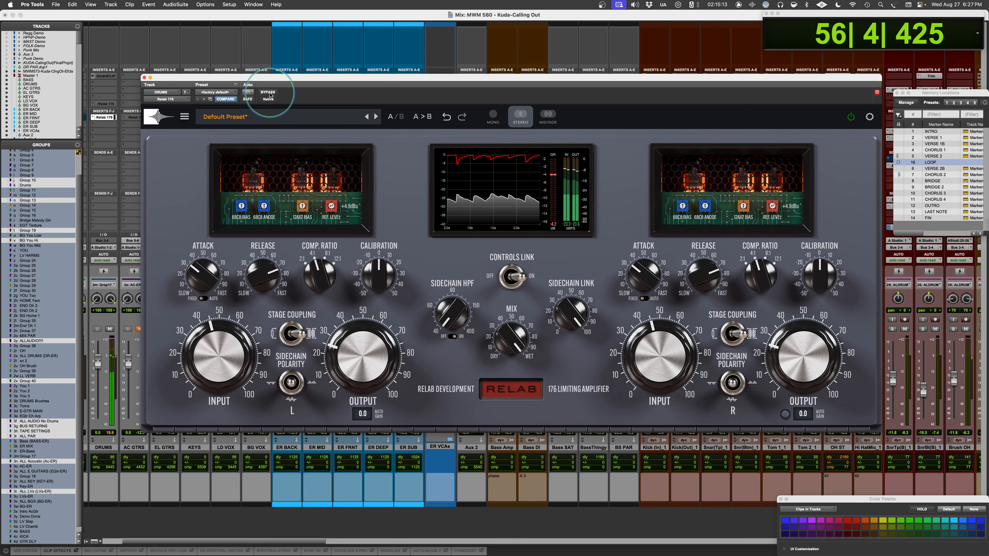
pyautogui.press('space')
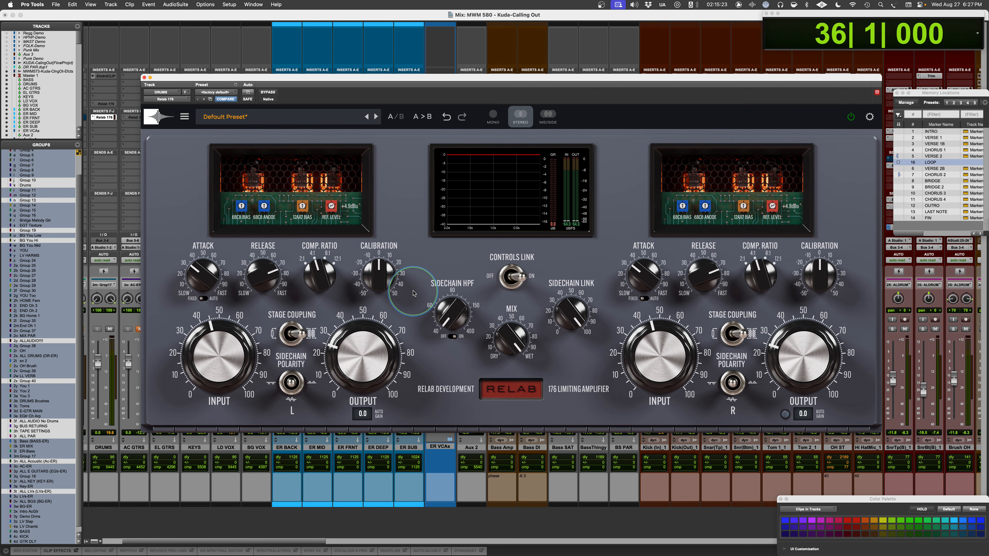
pyautogui.click(302, 259)
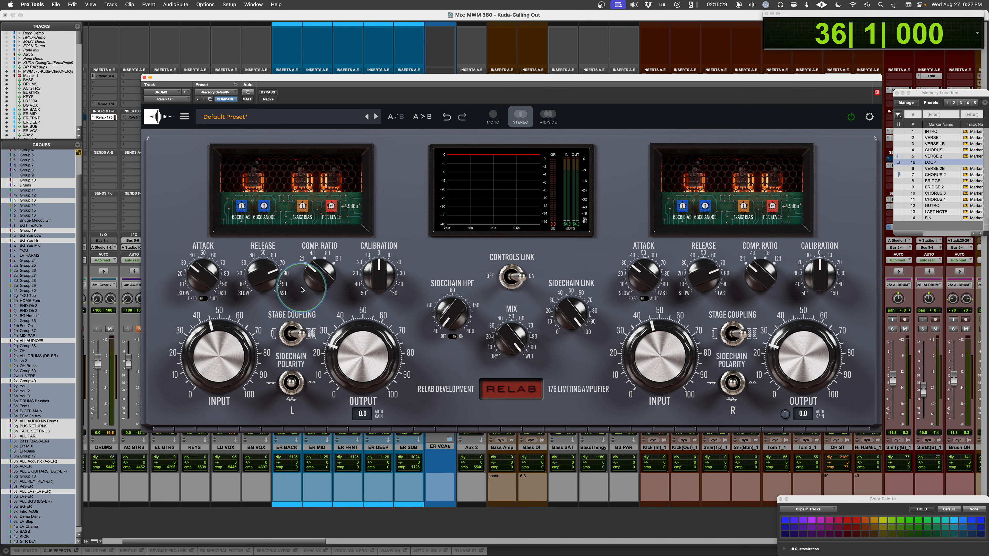
pyautogui.click(312, 254)
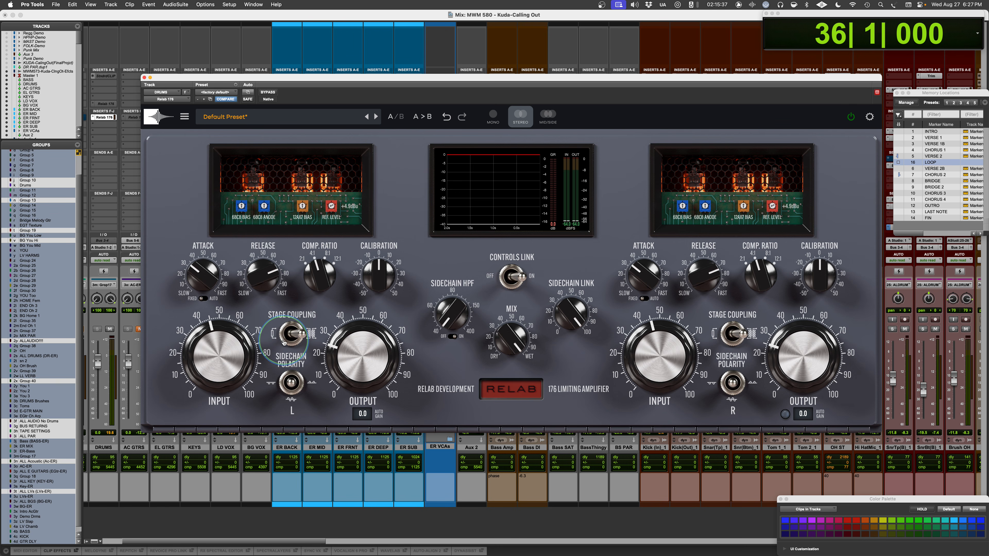
# - Audition both STAGE COUPLING positions, copy setting A to B, and flip the L channel's STAGE COUPLING in B
pyautogui.press('space')
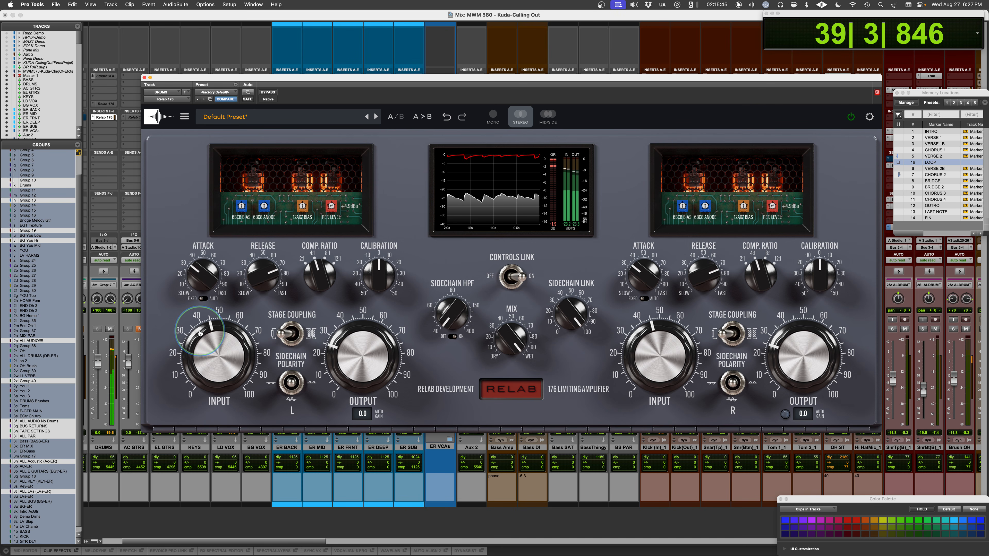
pyautogui.click(291, 333)
pyautogui.press('space')
pyautogui.click(416, 117)
pyautogui.click(286, 334)
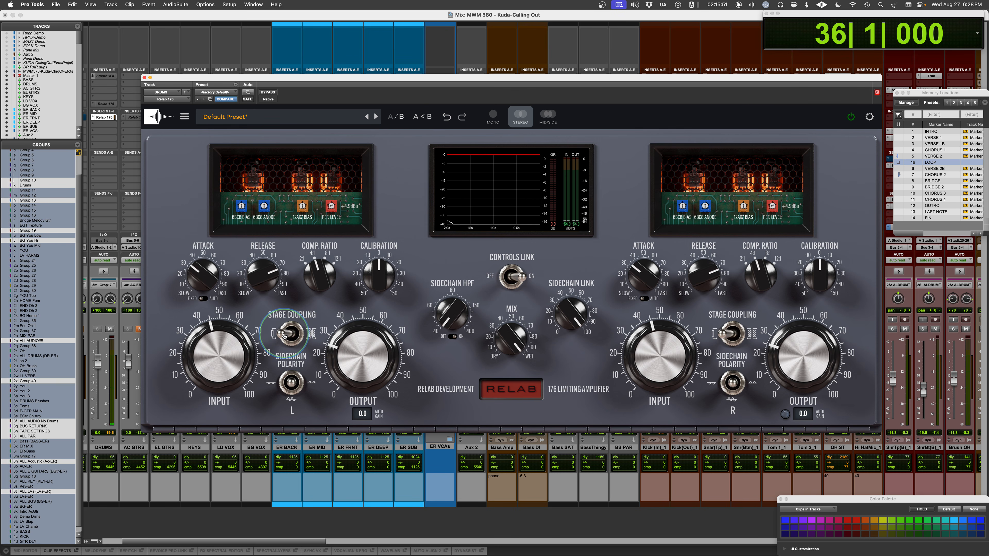
# - Set the L channel's REF. LEVEL in setting B to +8.2 dBu and compare settings A and B on the drum loop
pyautogui.press('space')
pyautogui.moveTo(332, 207); pyautogui.dragTo(334, 187)
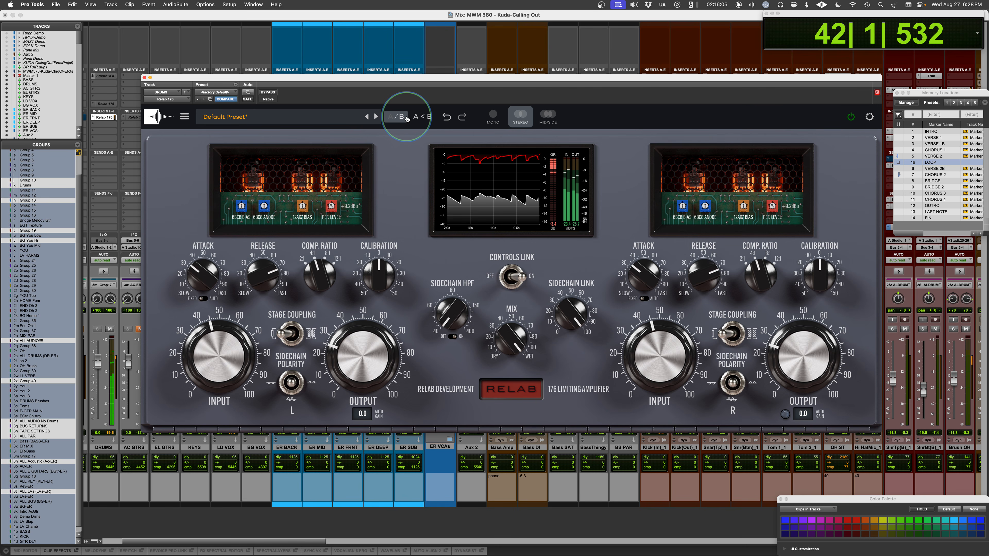
pyautogui.click(392, 118)
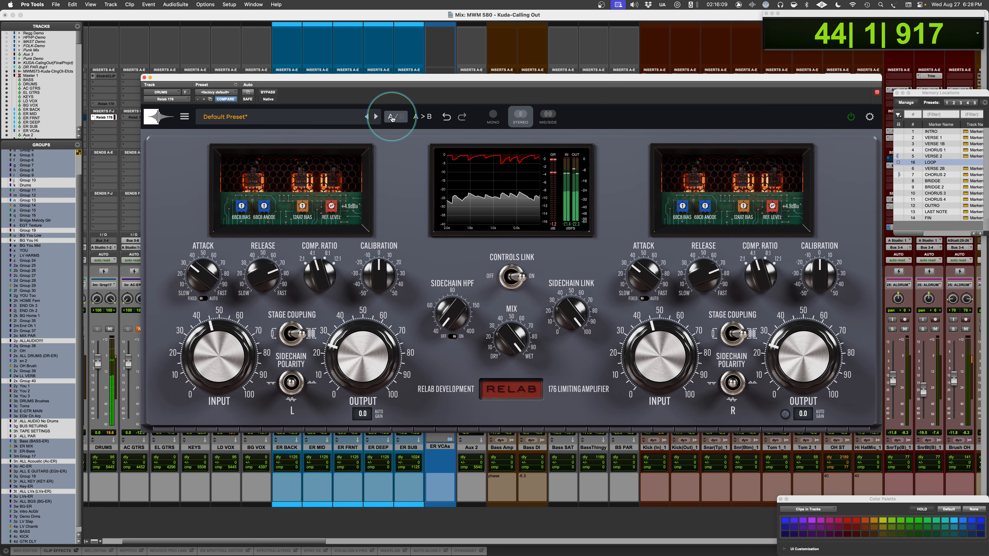
pyautogui.click(392, 118)
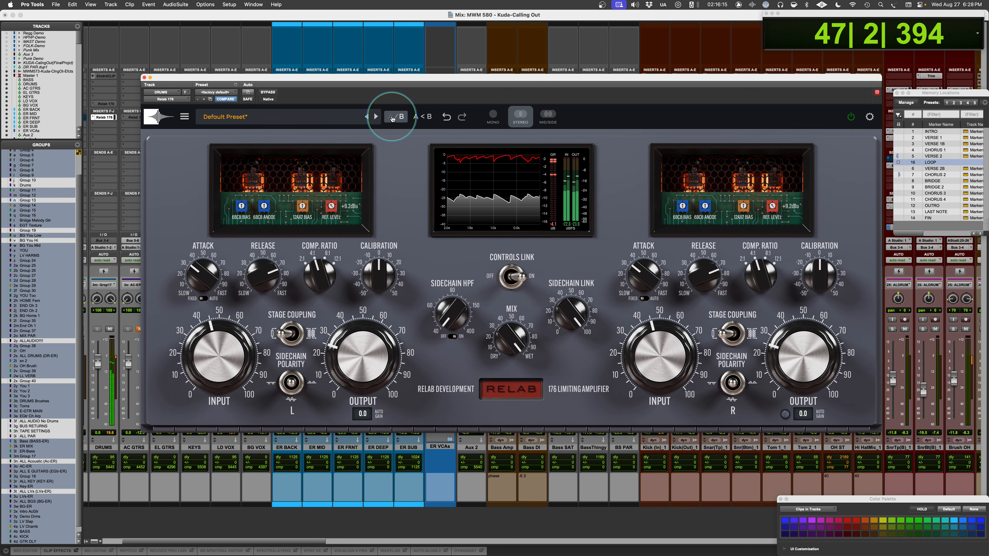
pyautogui.click(392, 118)
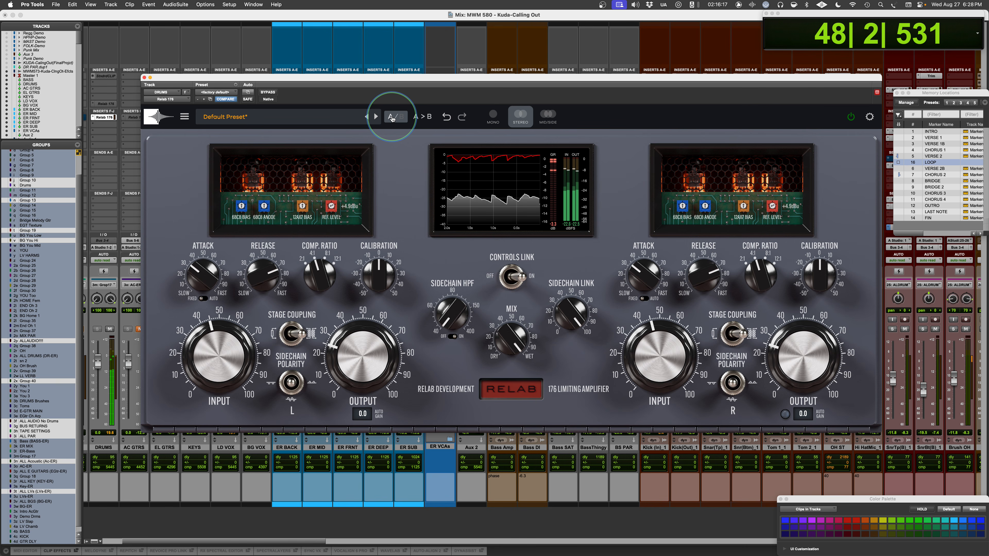
pyautogui.press('space')
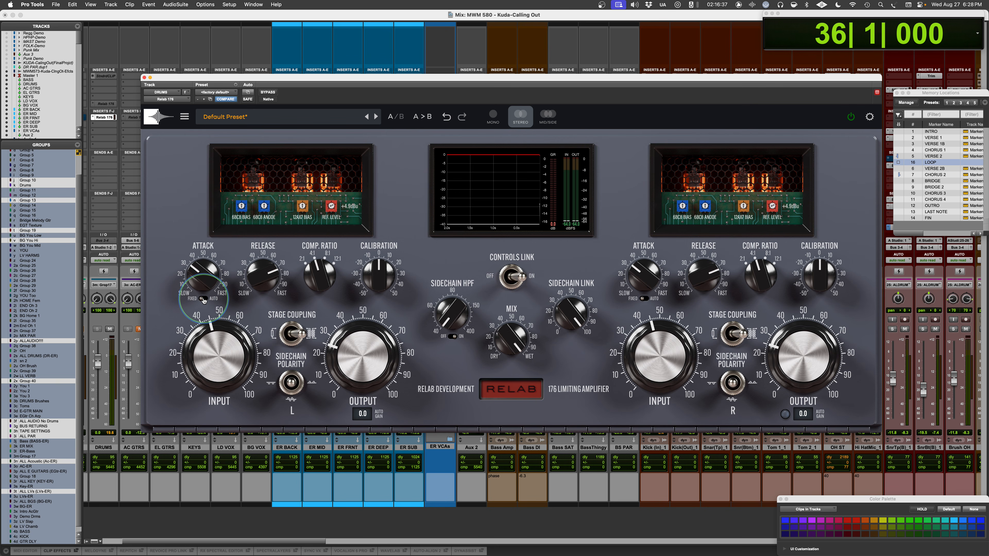
# - Raise the L channel's REF. LEVEL in setting A to +5.2 dBu while auditioning the drum loop
pyautogui.press('space')
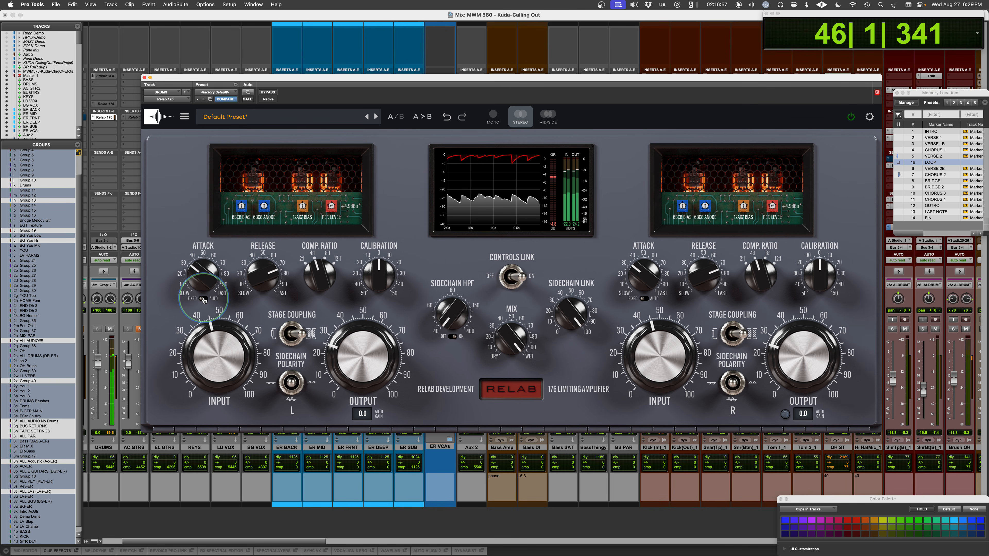
pyautogui.press('space')
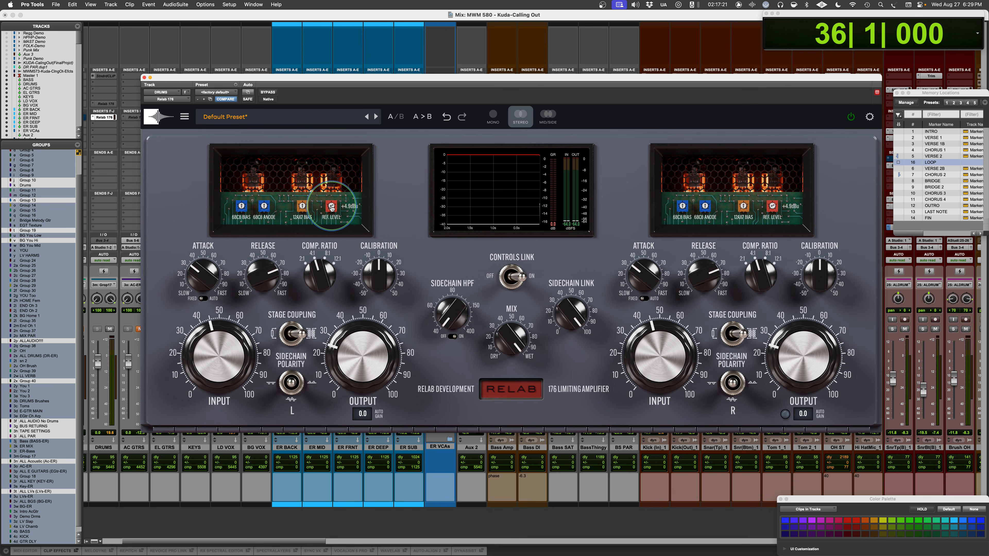
pyautogui.press('space')
pyautogui.scroll(4, 332, 207)
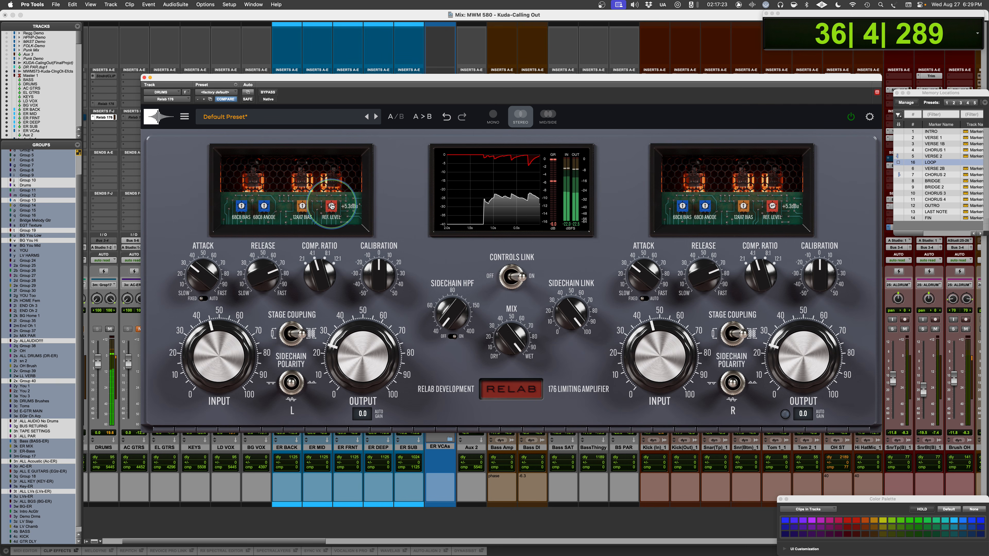
pyautogui.scroll(-1, 331, 206)
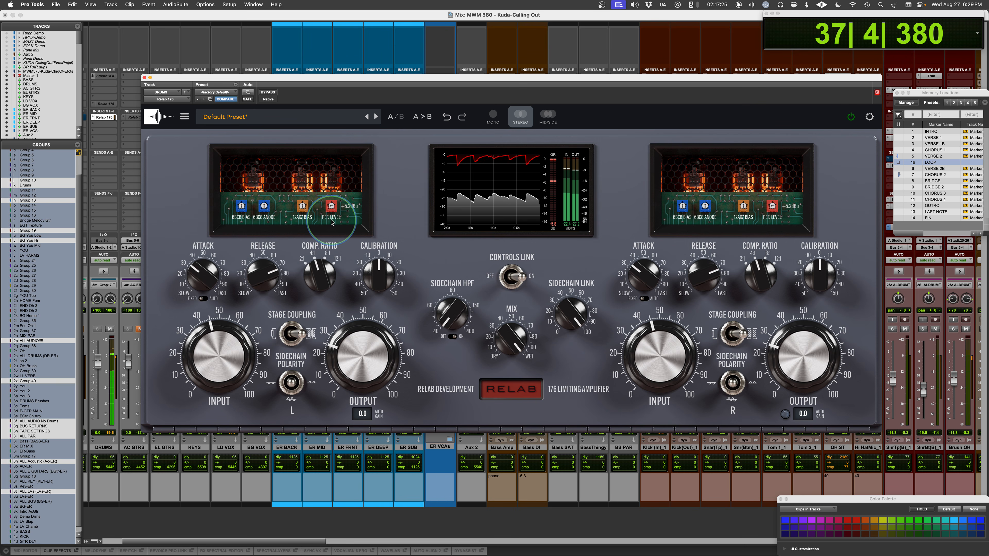
# - Step through different COMP. RATIO settings on the L channel to compare them while the drum loop plays
pyautogui.scroll(-2, 310, 273)
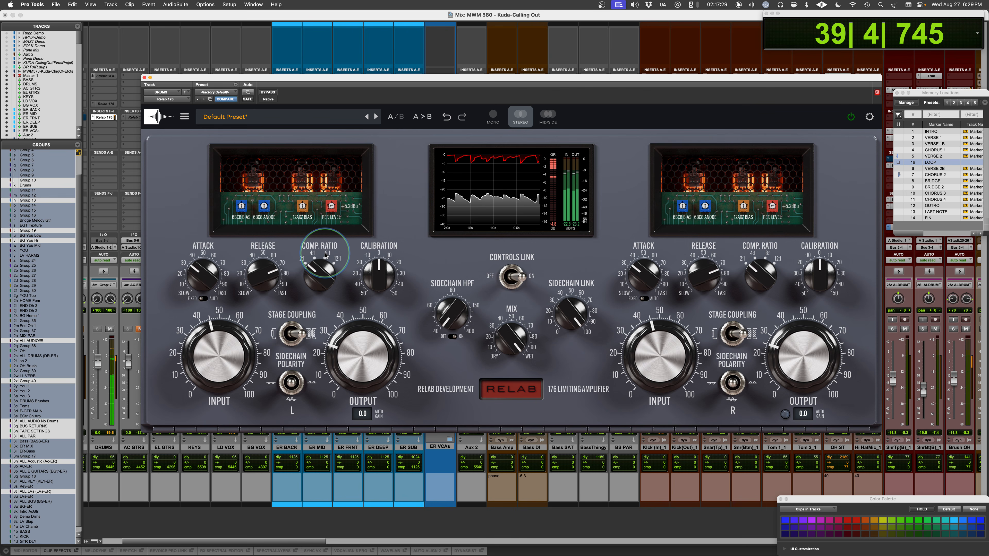
pyautogui.scroll(3, 323, 265)
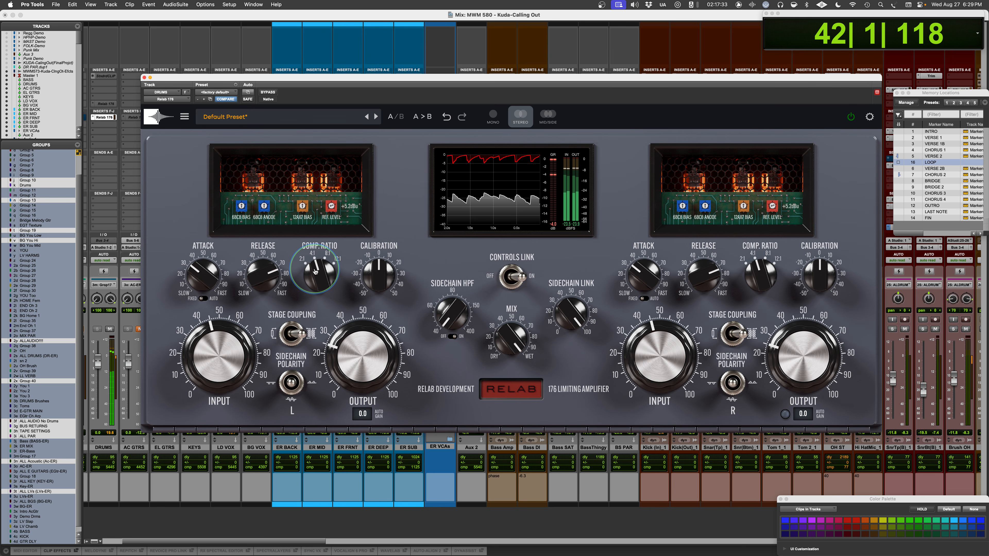
pyautogui.scroll(2, 319, 274)
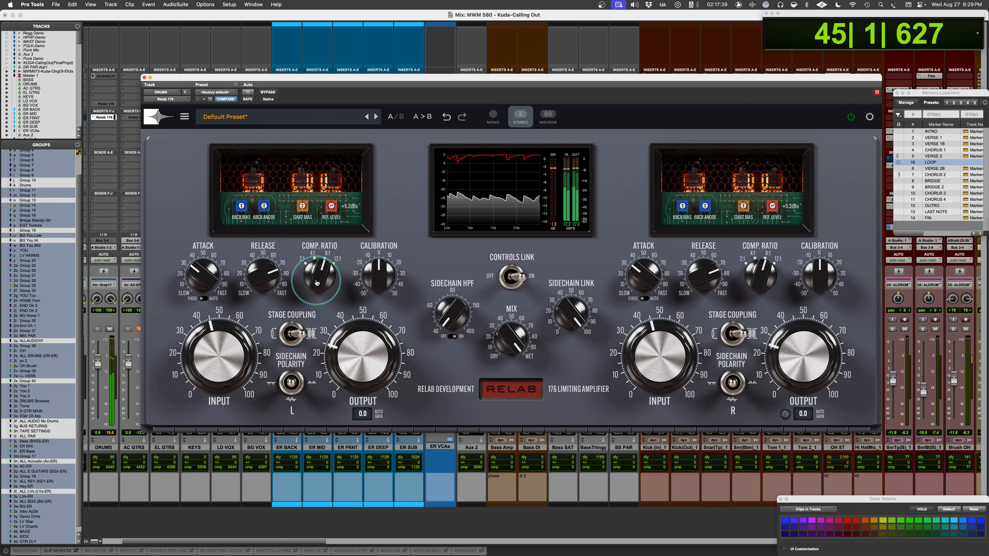
pyautogui.scroll(2, 317, 281)
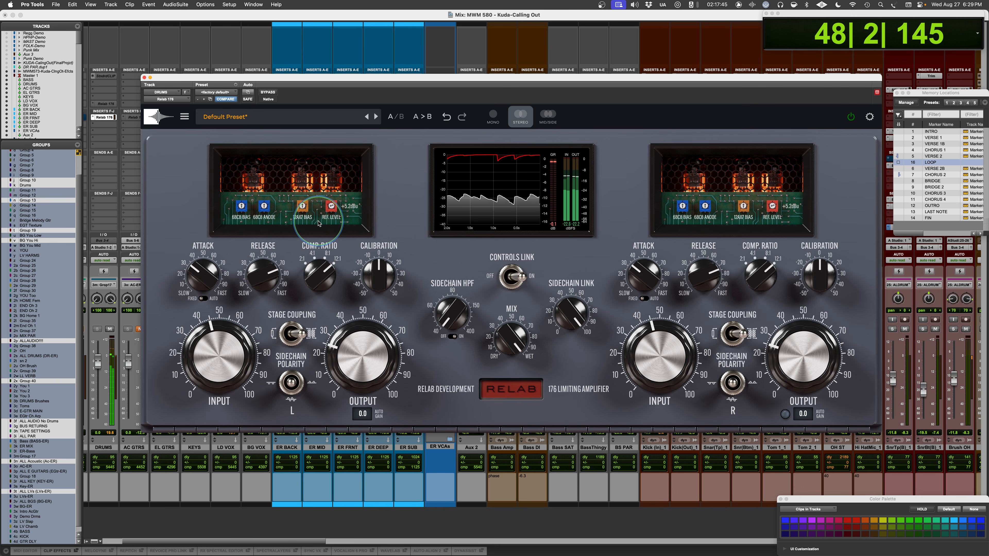
pyautogui.press('space')
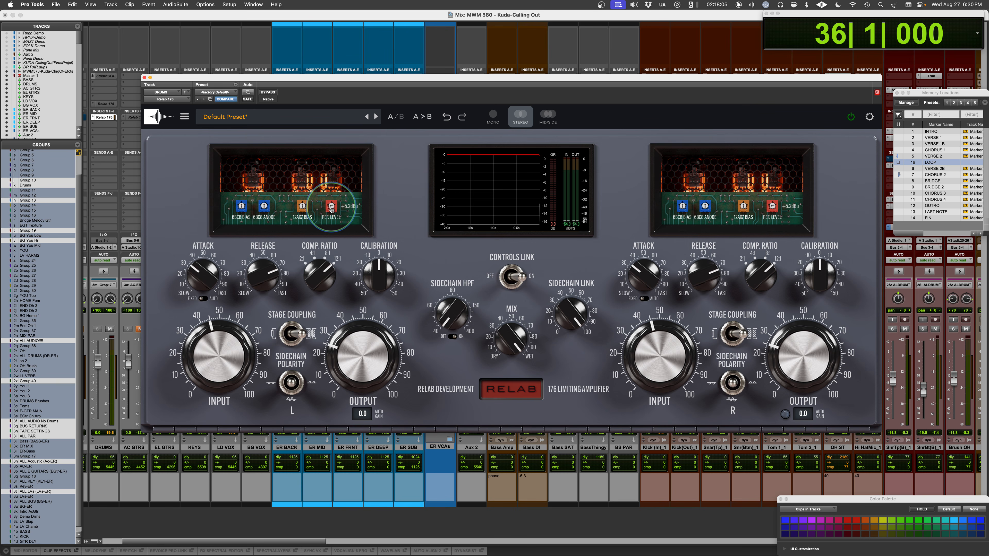
# - Set the L channel's REF. LEVEL to +5.5 dBu while auditioning the drum loop
pyautogui.press('space')
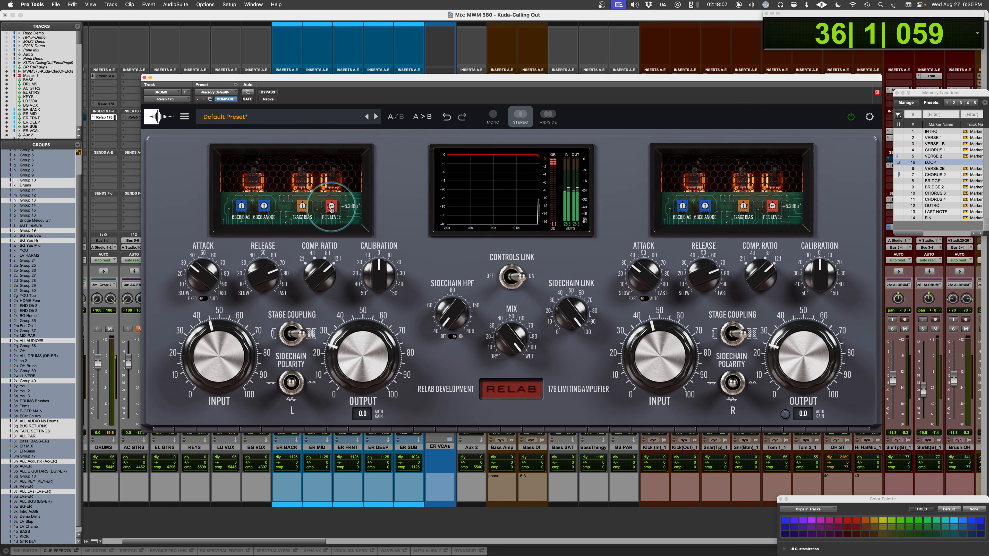
pyautogui.scroll(5, 331, 206)
pyautogui.scroll(4, 331, 207)
pyautogui.scroll(-6, 331, 206)
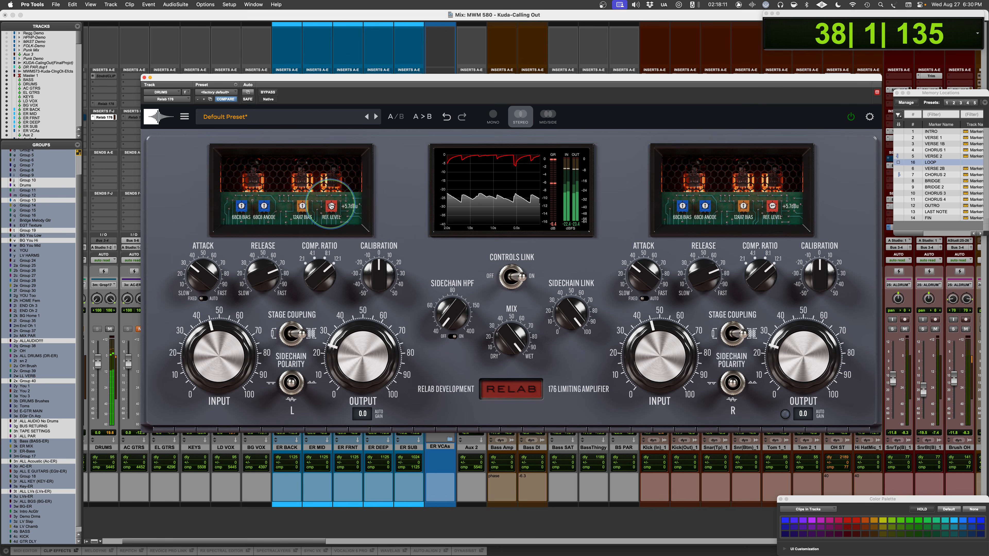
pyautogui.scroll(-1, 331, 207)
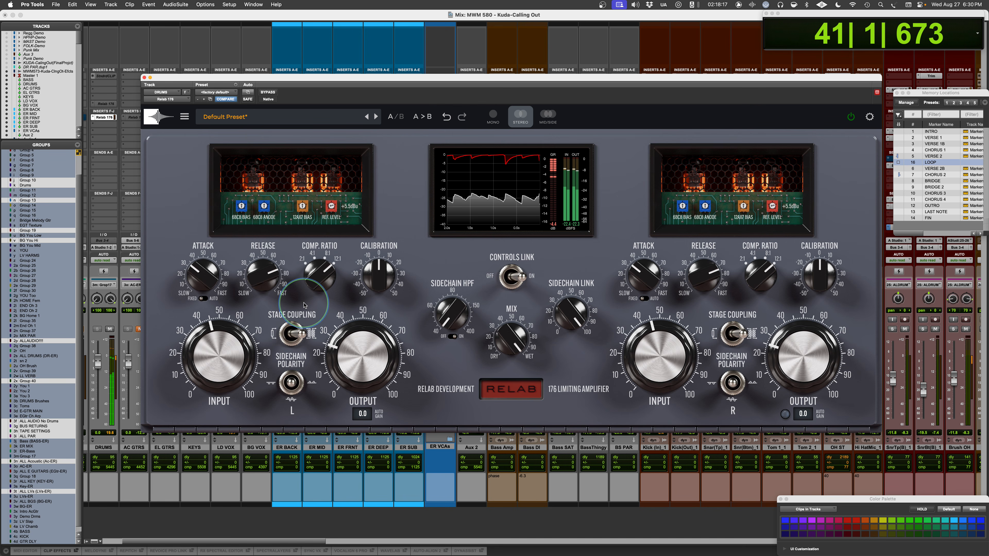
# - Change the L channel's COMP. RATIO and compare settings A and B on the drum loop
pyautogui.moveTo(315, 270); pyautogui.dragTo(304, 302)
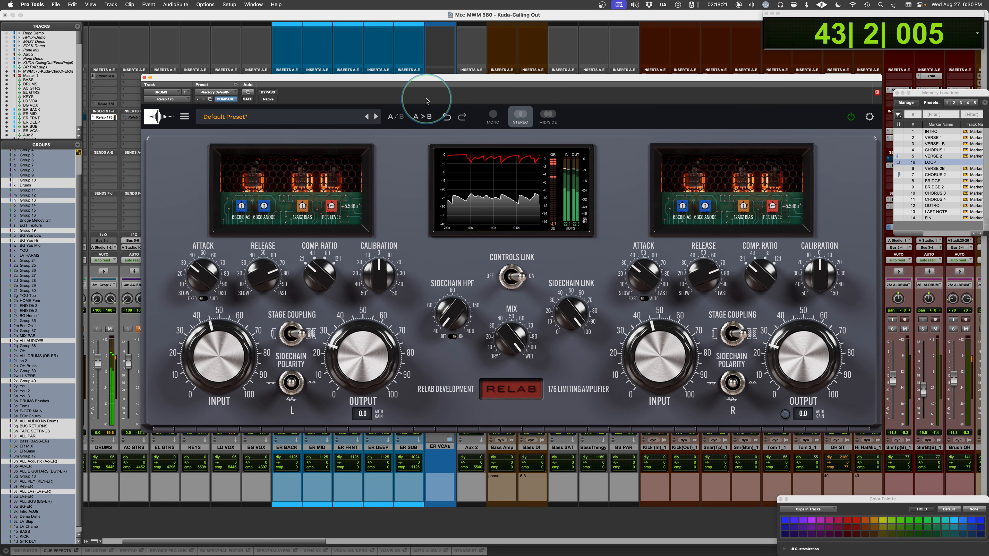
pyautogui.click(398, 119)
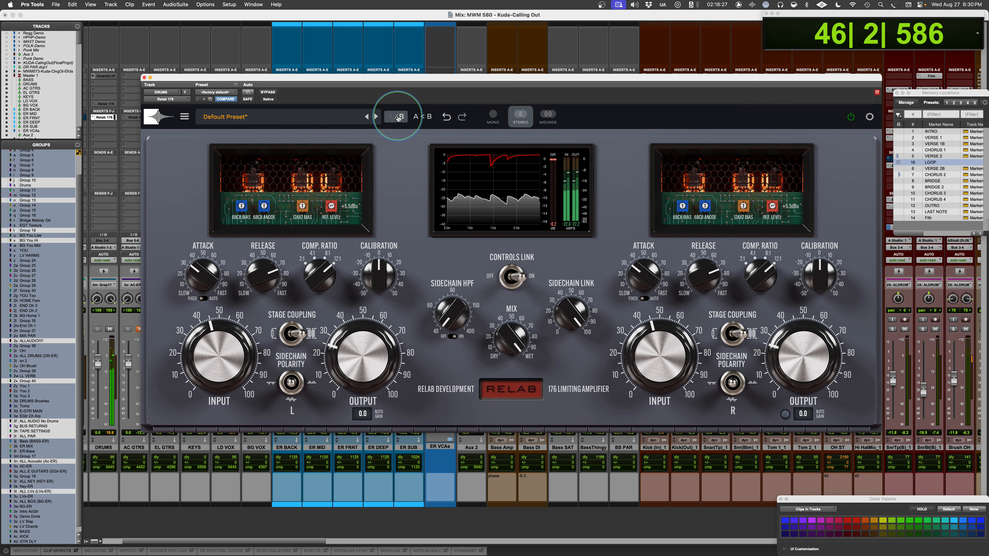
pyautogui.click(397, 118)
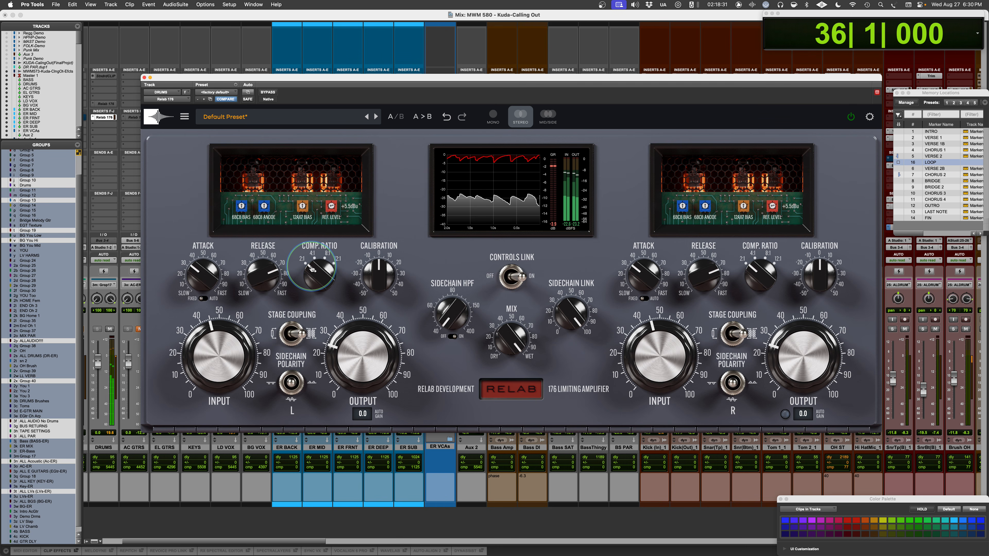
pyautogui.press('space')
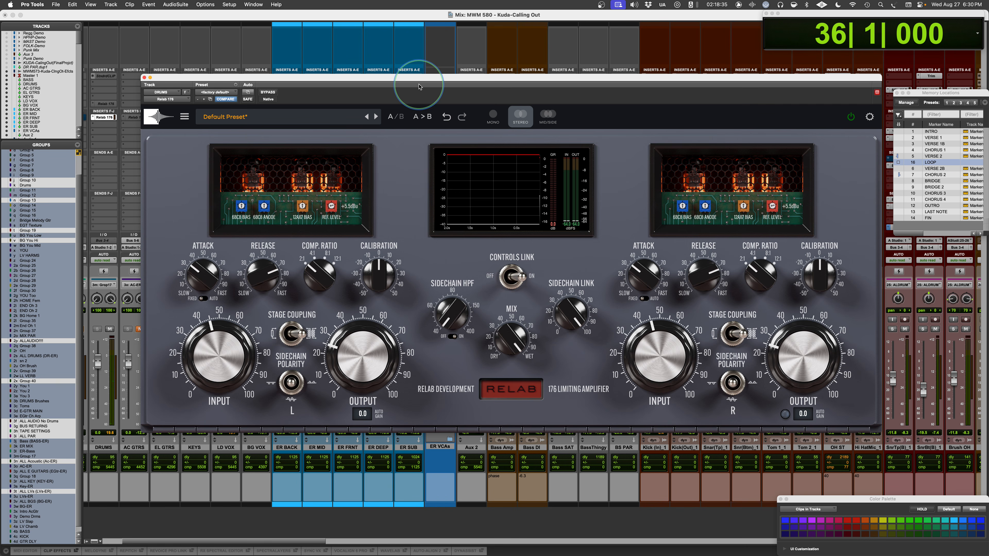
# - Set the L channel's COMP. RATIO to 4:1 and audition the drum loop with it
pyautogui.moveTo(320, 271); pyautogui.dragTo(321, 258)
pyautogui.press('space')
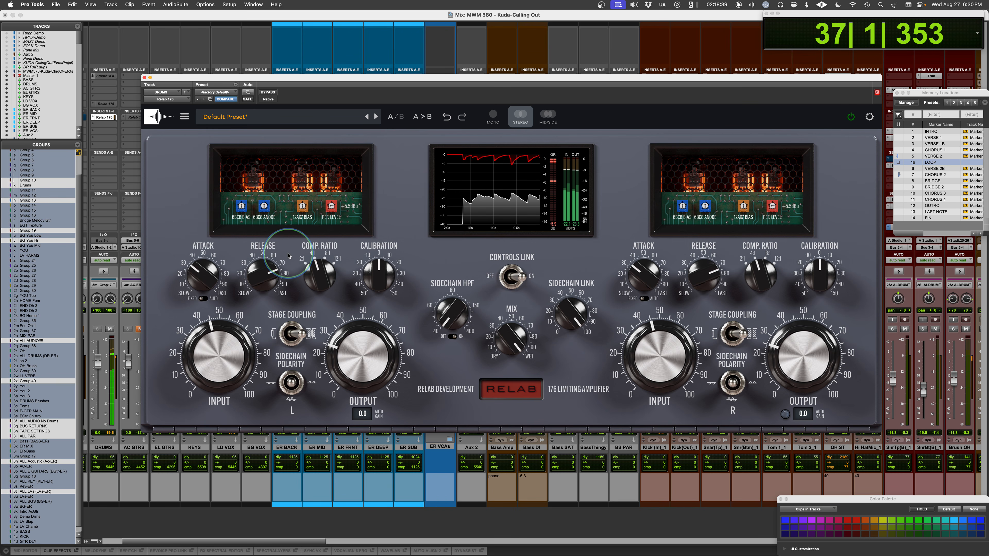
pyautogui.press('space')
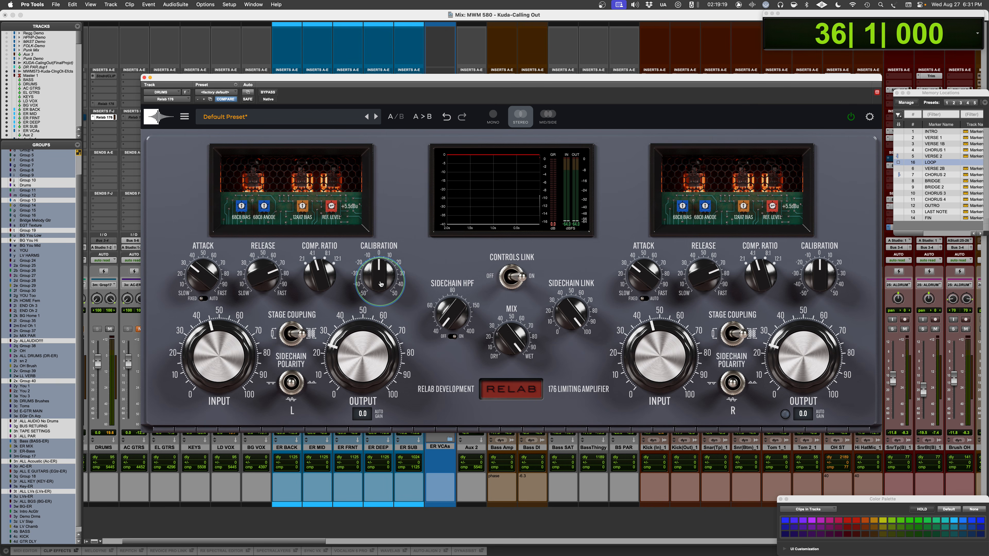
# - Sweep the L channel's CALIBRATION up and down while the drum loop plays, and return it to 0
pyautogui.press('space')
pyautogui.moveTo(381, 284); pyautogui.dragTo(384, 246)
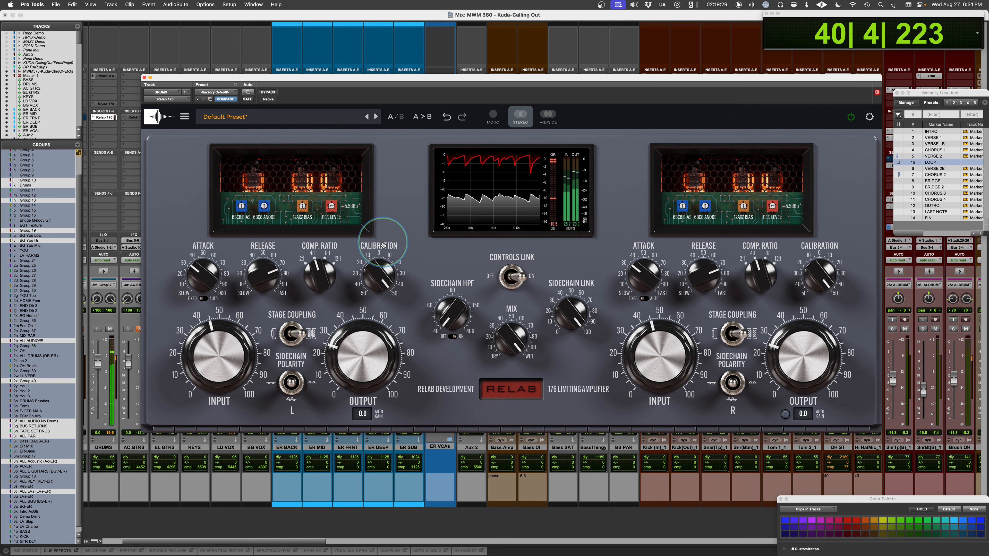
pyautogui.moveTo(383, 246); pyautogui.dragTo(372, 321)
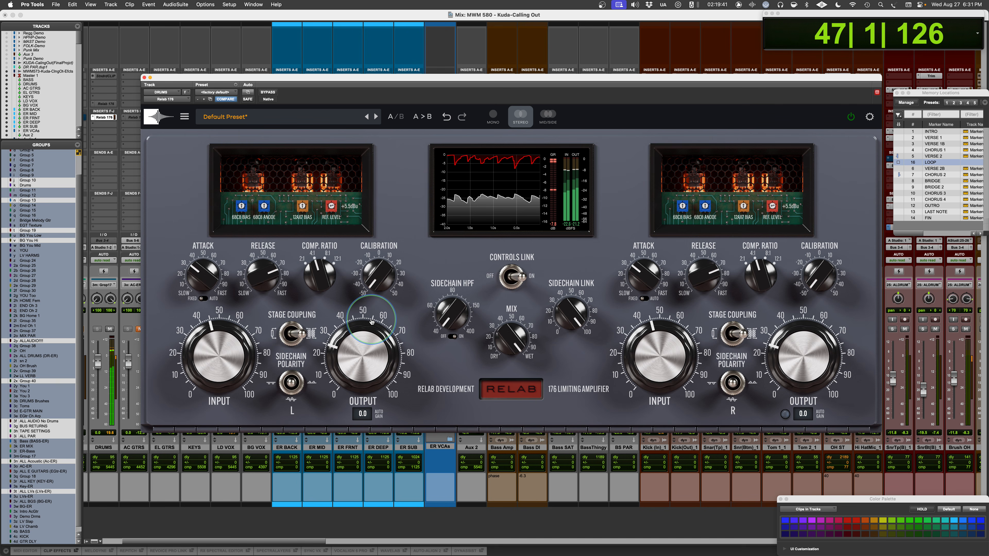
pyautogui.moveTo(371, 322); pyautogui.dragTo(368, 272)
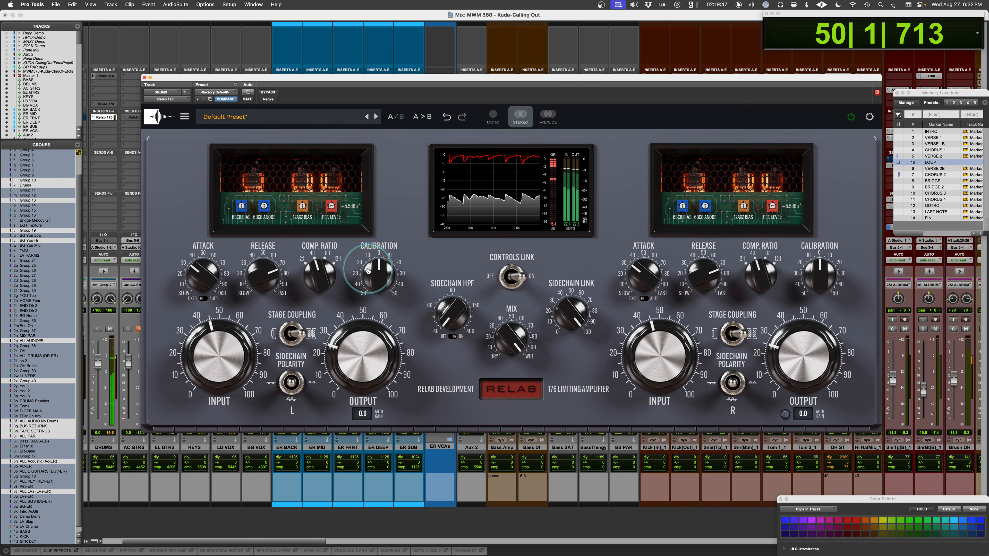
pyautogui.moveTo(369, 267); pyautogui.dragTo(380, 241)
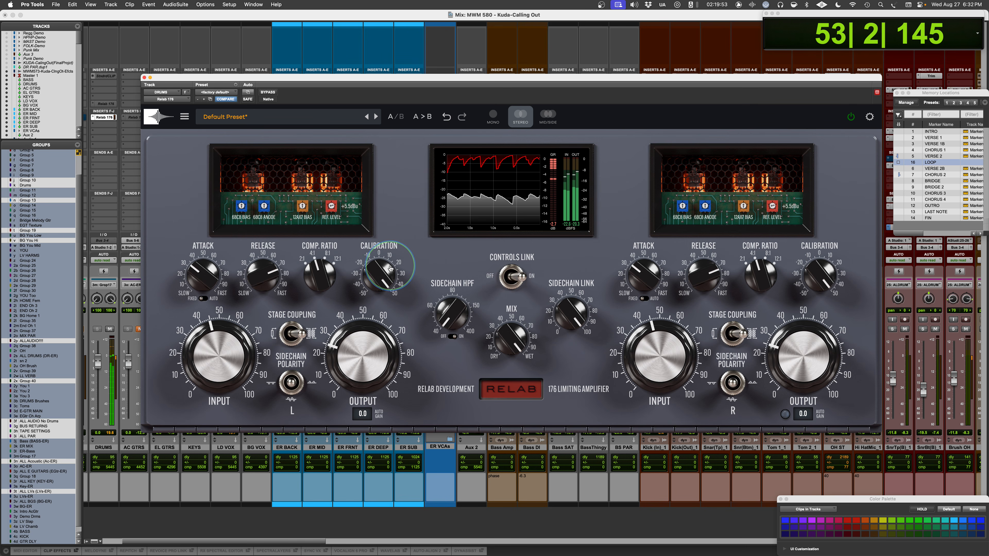
pyautogui.keyDown('alt'); pyautogui.click(387, 275); pyautogui.keyUp('alt')
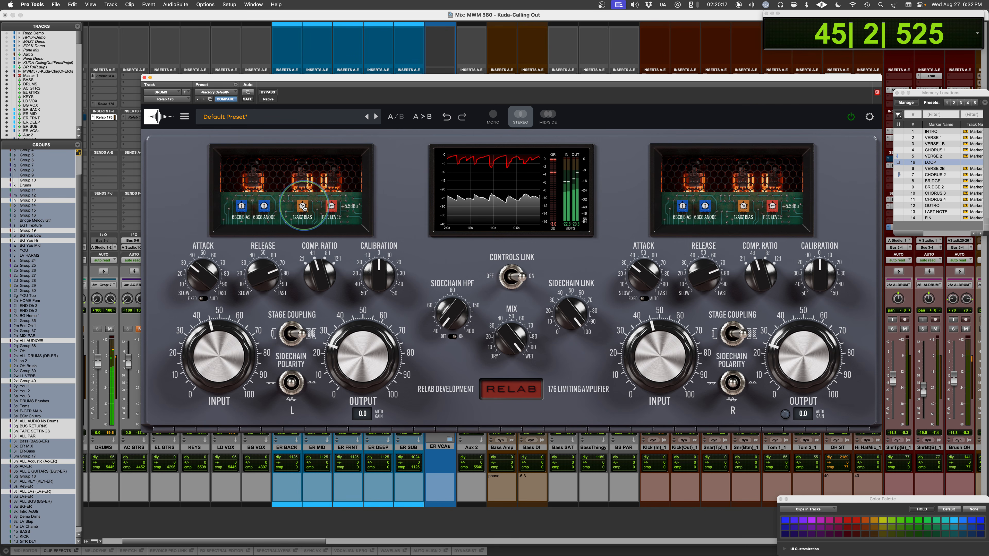
pyautogui.press('space')
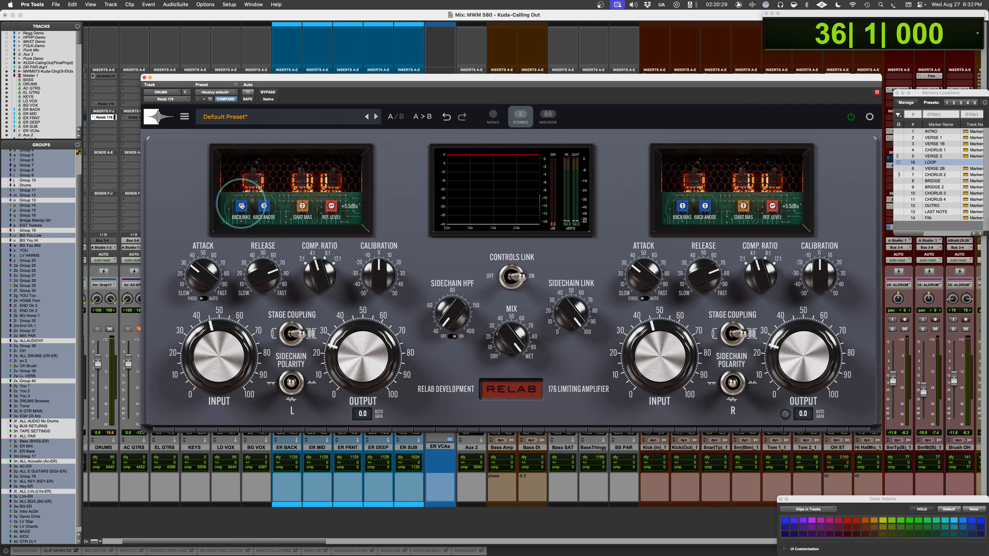
# - Vary the L channel's 6BC8 BIAS and 6BC8 ANODE trims while auditioning the drum loop
pyautogui.press('space')
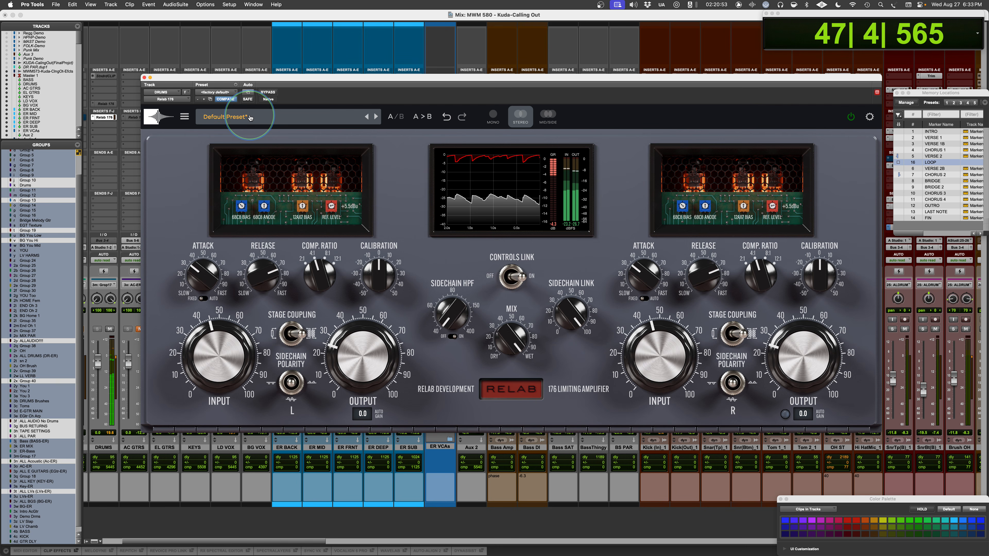
pyautogui.press('space')
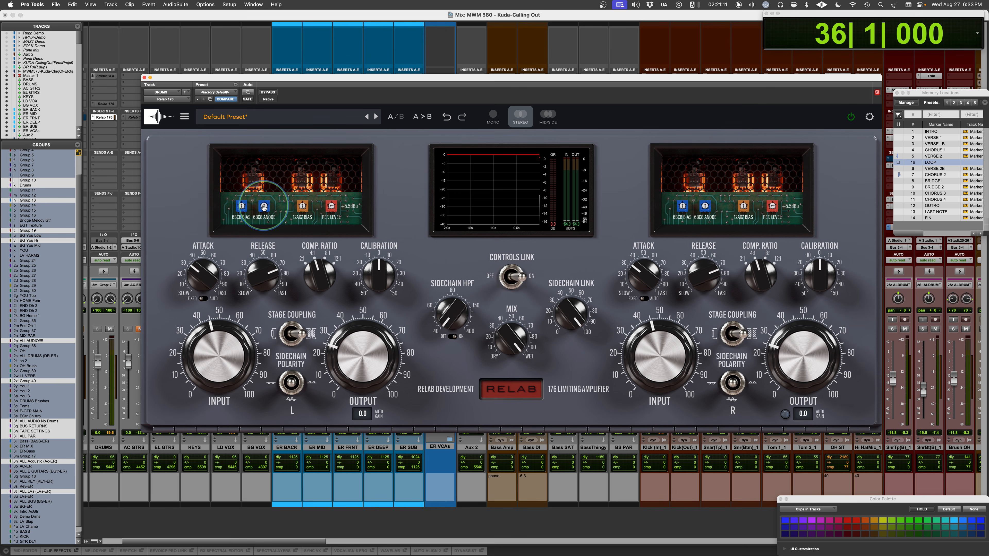
pyautogui.press('space')
pyautogui.moveTo(263, 206); pyautogui.dragTo(268, 146)
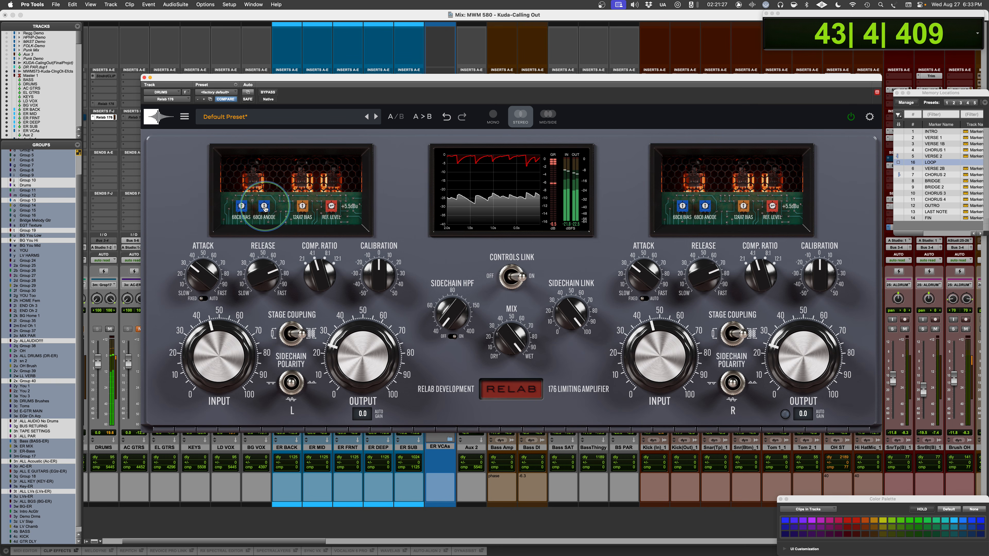
pyautogui.press('space')
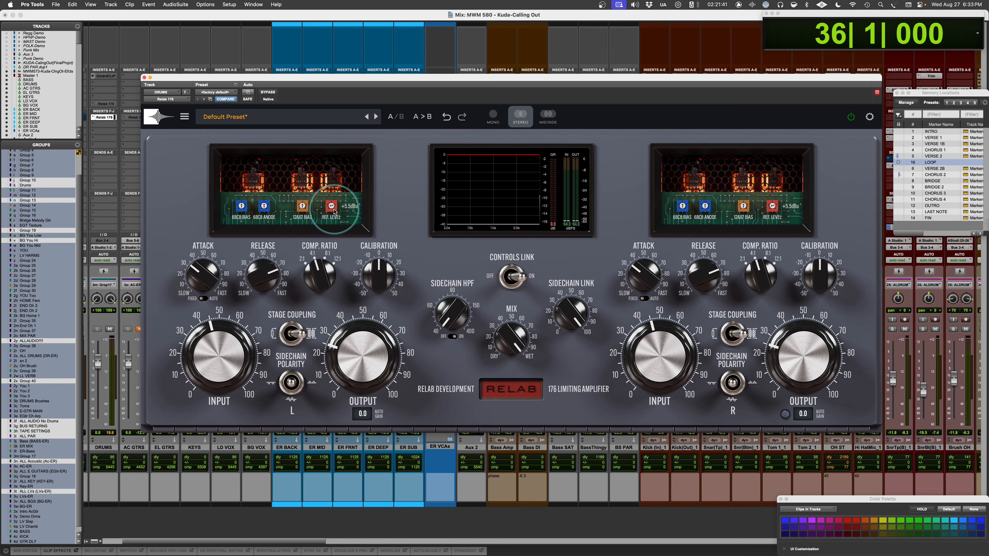
pyautogui.click(514, 390)
pyautogui.click(514, 392)
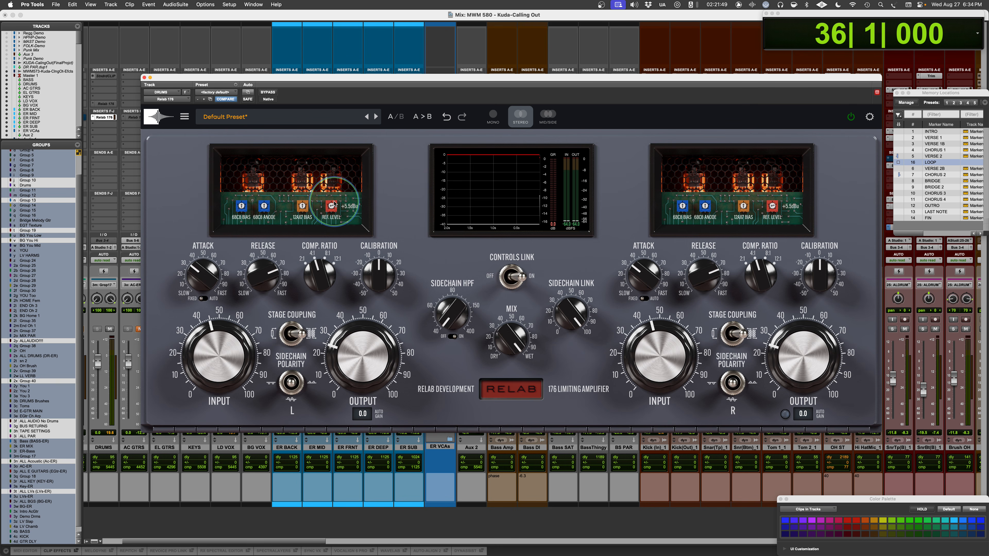
pyautogui.scroll(5, 571, 317)
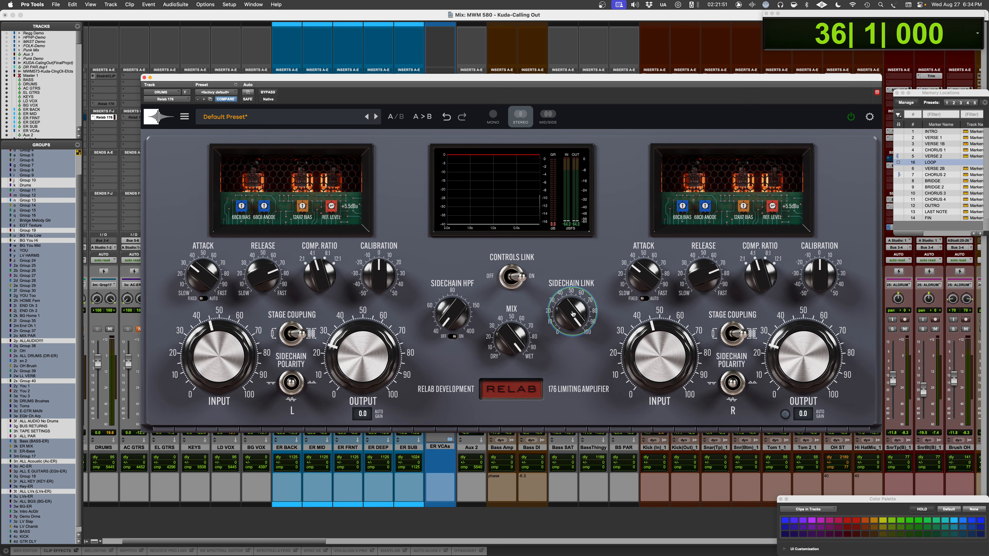
# - Compare reduced and full SIDECHAIN LINK amounts while the drum loop plays
pyautogui.press('space')
pyautogui.moveTo(571, 317); pyautogui.dragTo(560, 387)
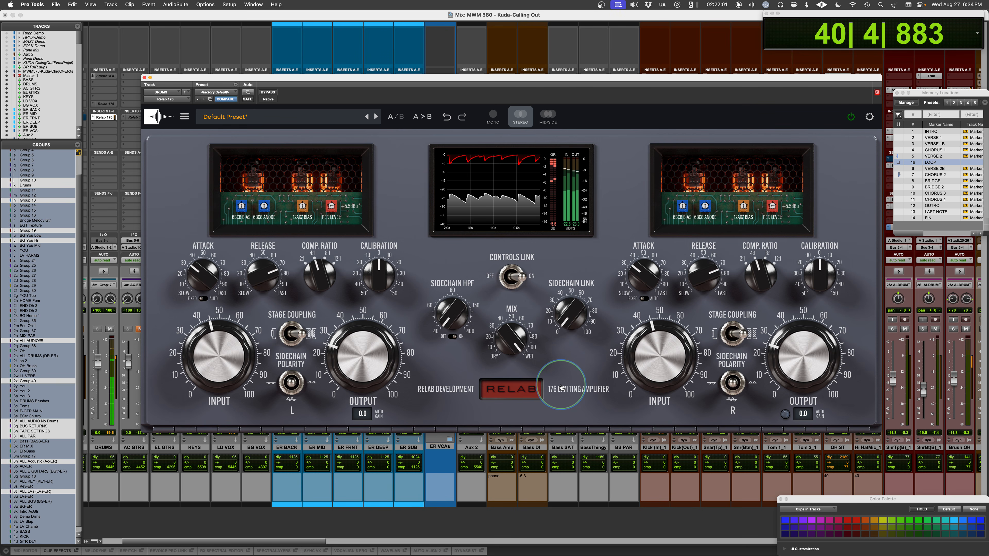
pyautogui.moveTo(560, 387); pyautogui.dragTo(571, 285)
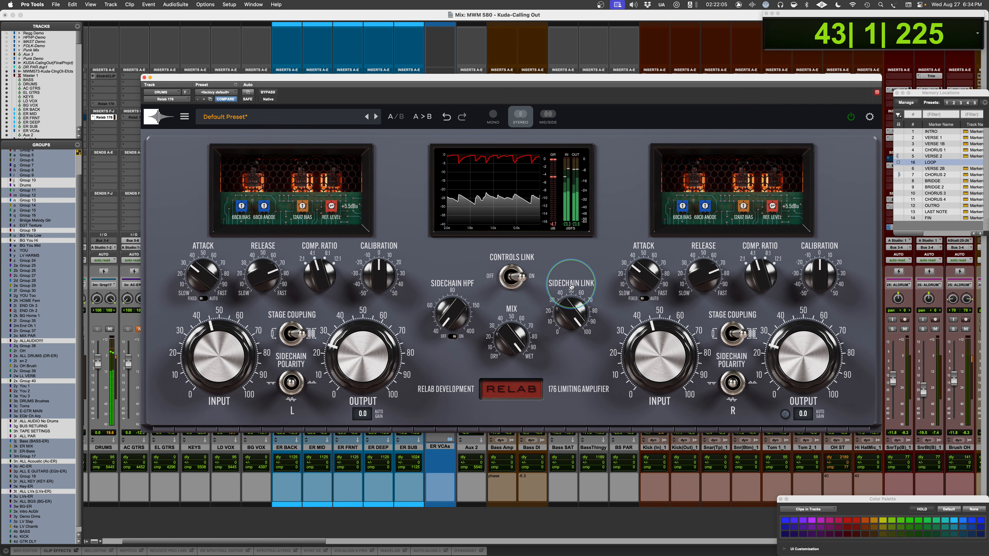
pyautogui.moveTo(572, 286); pyautogui.dragTo(549, 407)
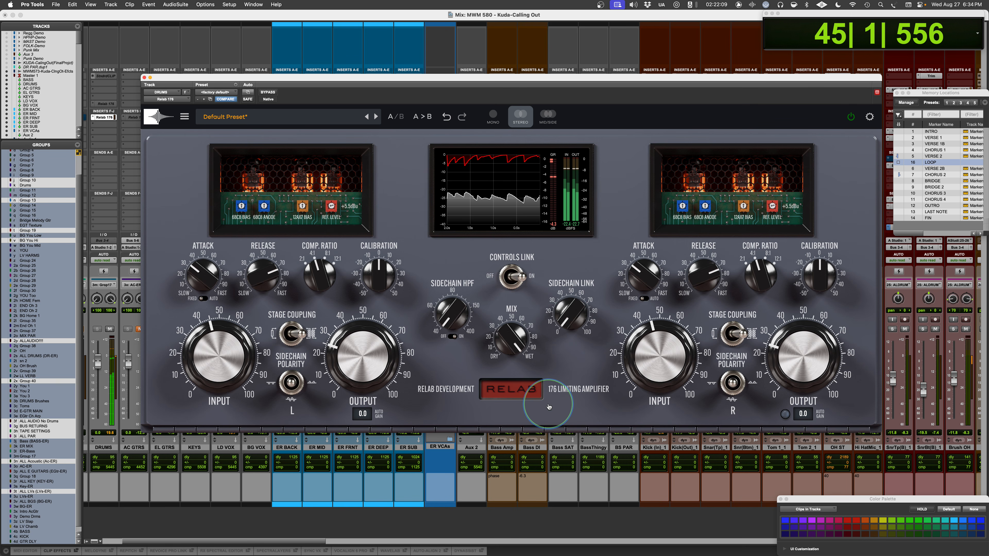
pyautogui.moveTo(562, 326); pyautogui.dragTo(585, 215)
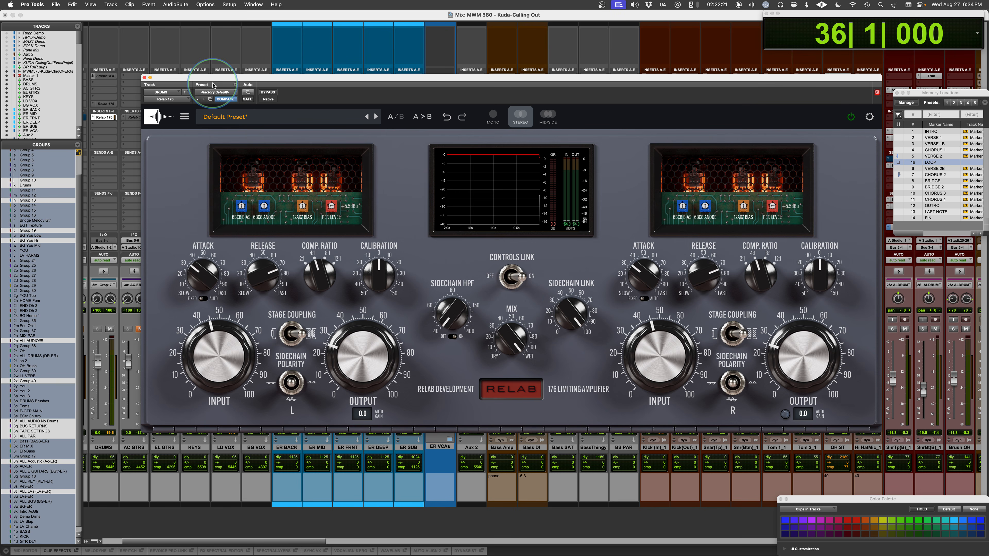
# - Close the DRUMS plug-in window and open the Relab 176 insert on the BASS track
pyautogui.click(144, 77)
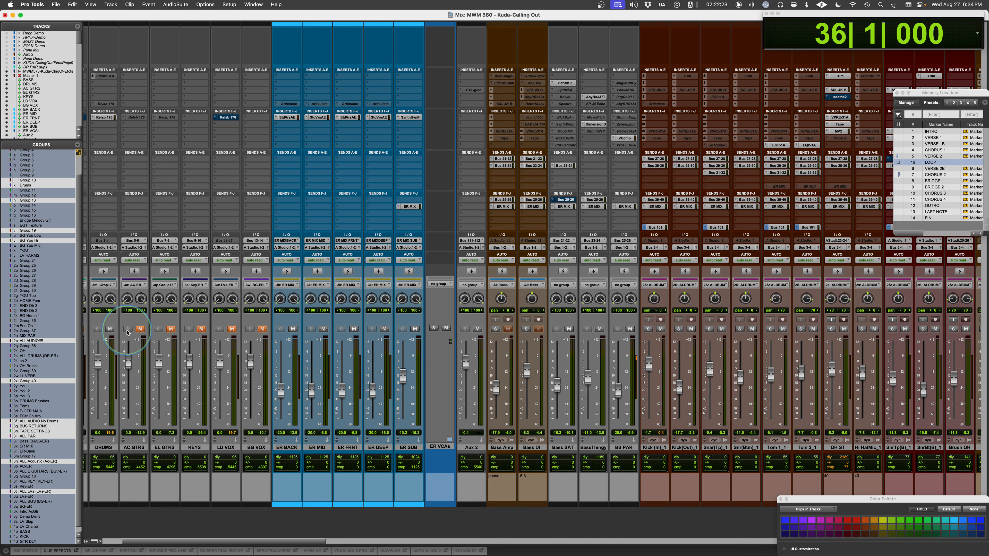
pyautogui.hscroll(-4, 129, 333)
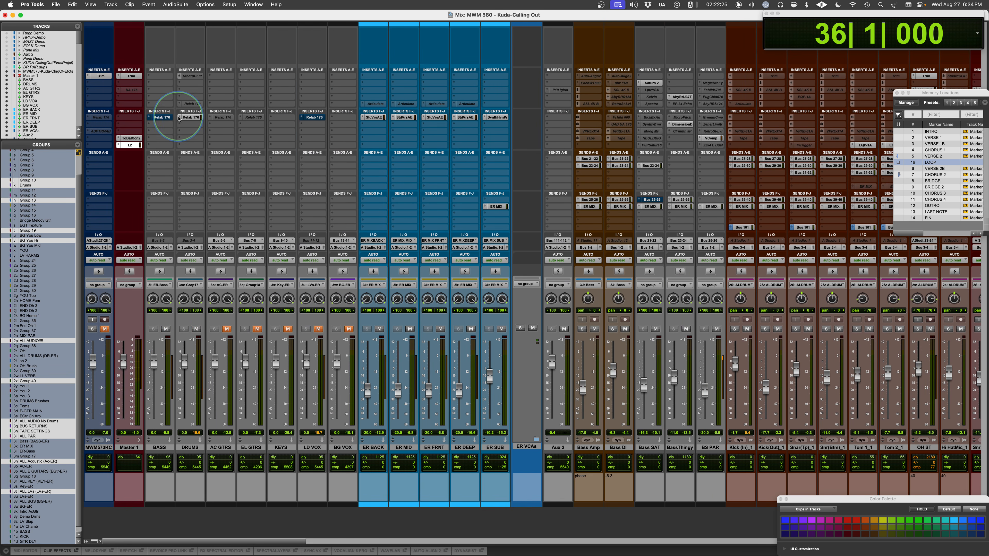
pyautogui.click(163, 118)
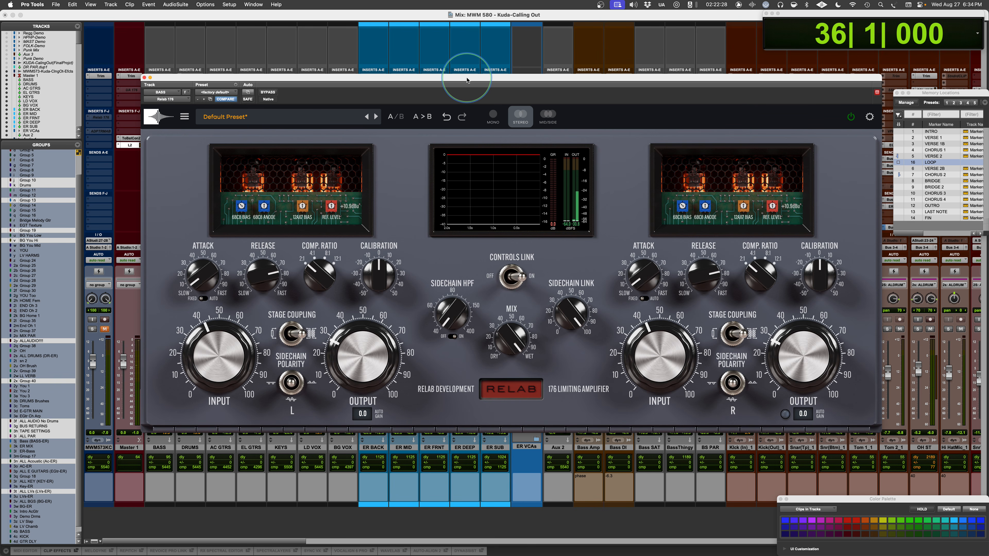
# - Move the plug-in window clear of the BASS and DRUMS channel strips and mute the DRUMS track
pyautogui.moveTo(467, 80); pyautogui.dragTo(434, 54)
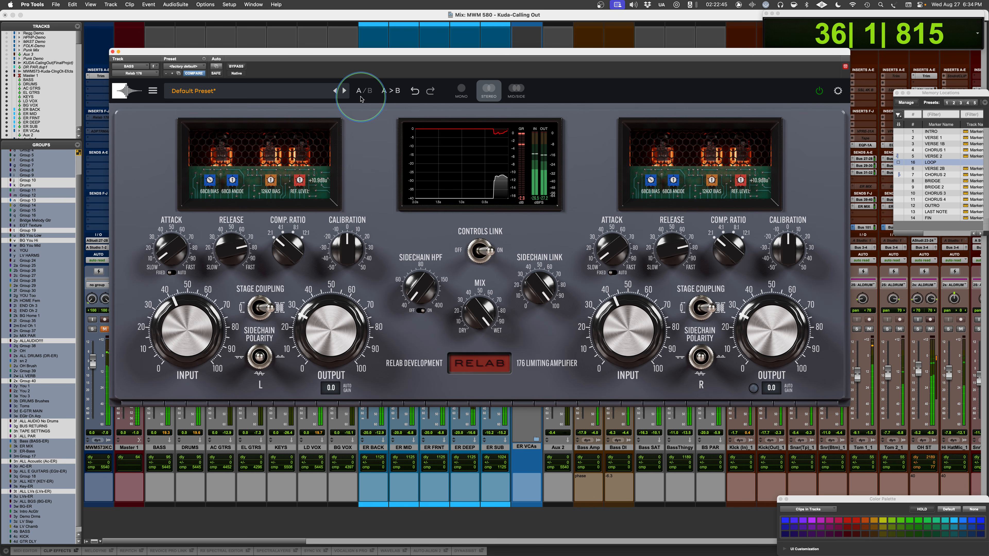
pyautogui.moveTo(381, 52); pyautogui.dragTo(443, 68)
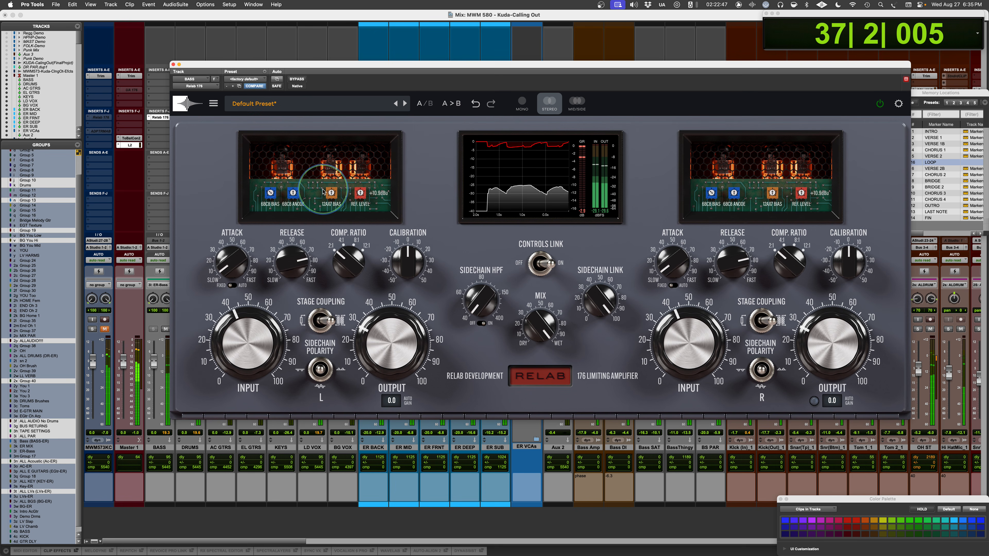
pyautogui.moveTo(302, 68); pyautogui.dragTo(336, 60)
pyautogui.click(196, 329)
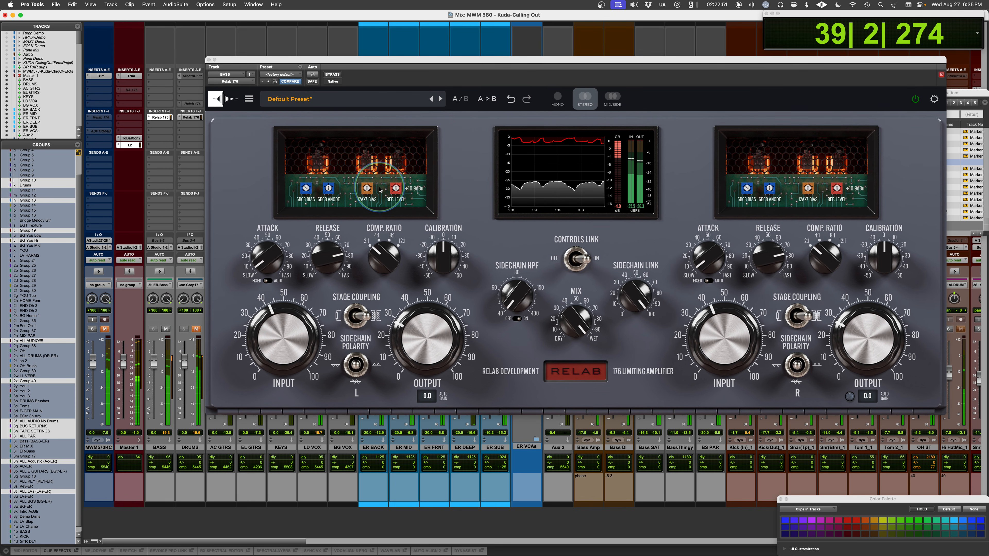
pyautogui.click(377, 74)
# - Vary the L channel's 12AX7 BIAS and raise its CALIBRATION above 0 while the bass plays
pyautogui.moveTo(365, 188); pyautogui.dragTo(361, 209)
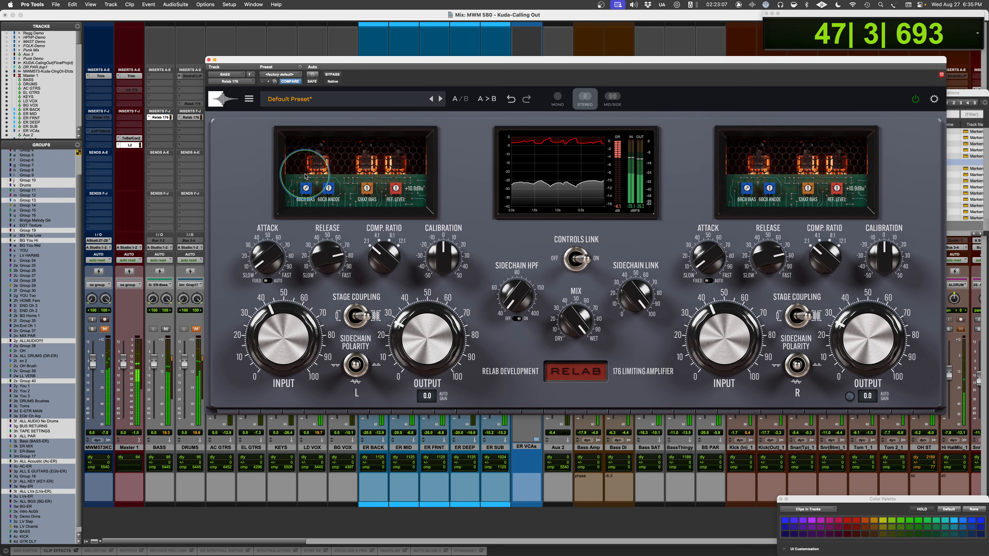
pyautogui.moveTo(437, 270); pyautogui.dragTo(441, 239)
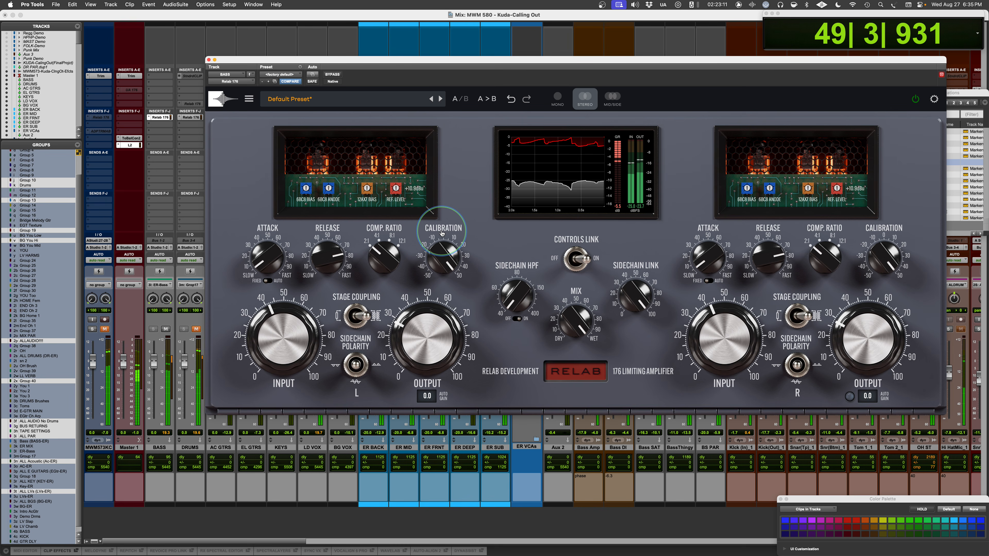
pyautogui.moveTo(442, 233)
pyautogui.mouseDown()
pyautogui.moveTo(448, 364)
pyautogui.moveTo(436, 201)
pyautogui.moveTo(443, 214)
pyautogui.mouseUp()
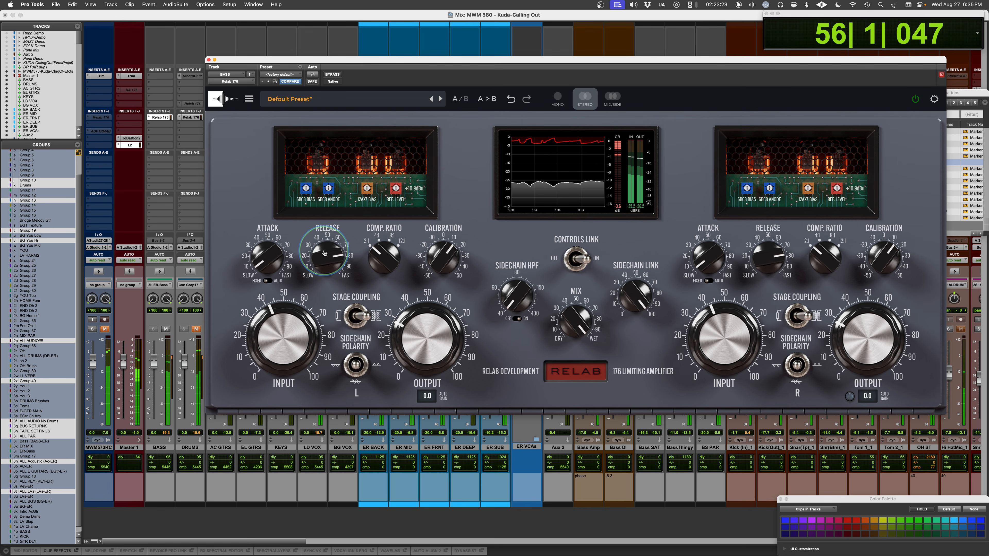
# - Compare COMP. RATIO 4:1 with 2:1 on the bass, ending on 2:1, and stop playback
pyautogui.moveTo(374, 250)
pyautogui.mouseDown()
pyautogui.moveTo(381, 235)
pyautogui.moveTo(378, 243)
pyautogui.mouseUp()
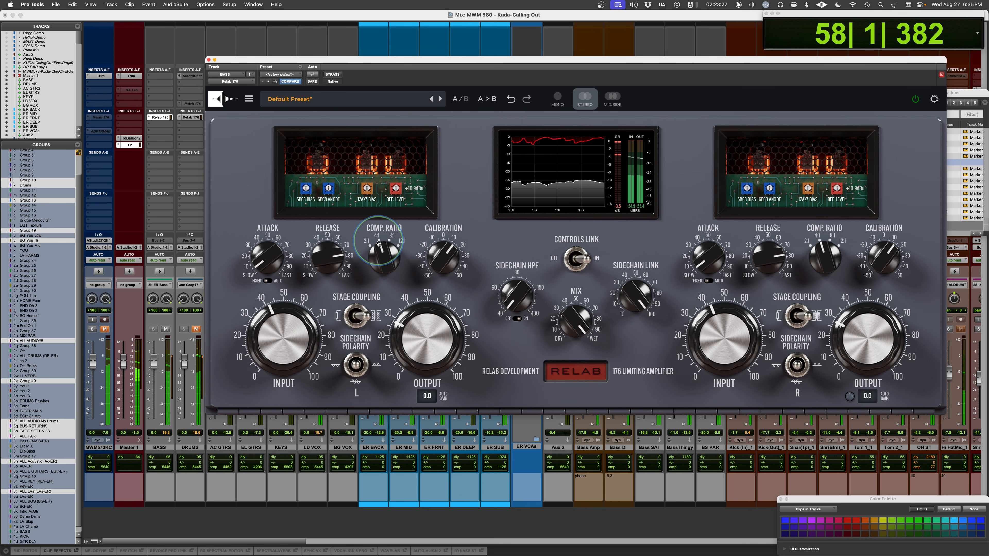
pyautogui.moveTo(382, 248); pyautogui.dragTo(377, 255)
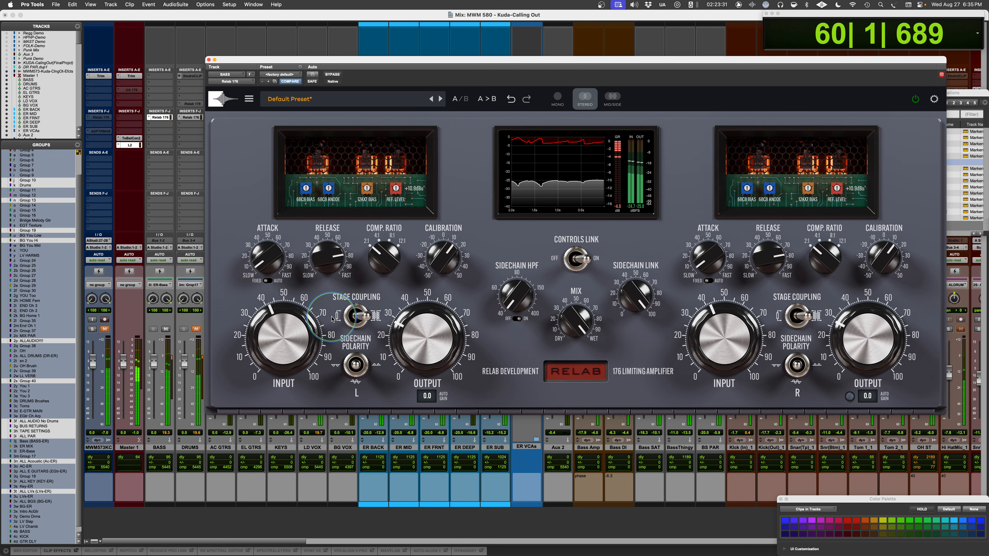
pyautogui.press('space')
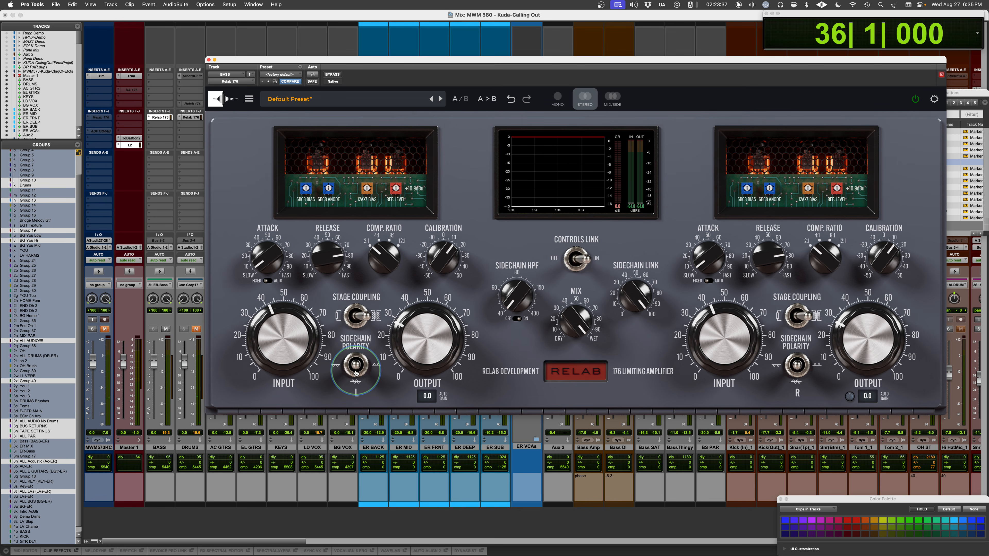
# - Compare the L channel's SIDECHAIN POLARITY positions on the playing bass, leaving the switch in its right-hand position
pyautogui.click(352, 383)
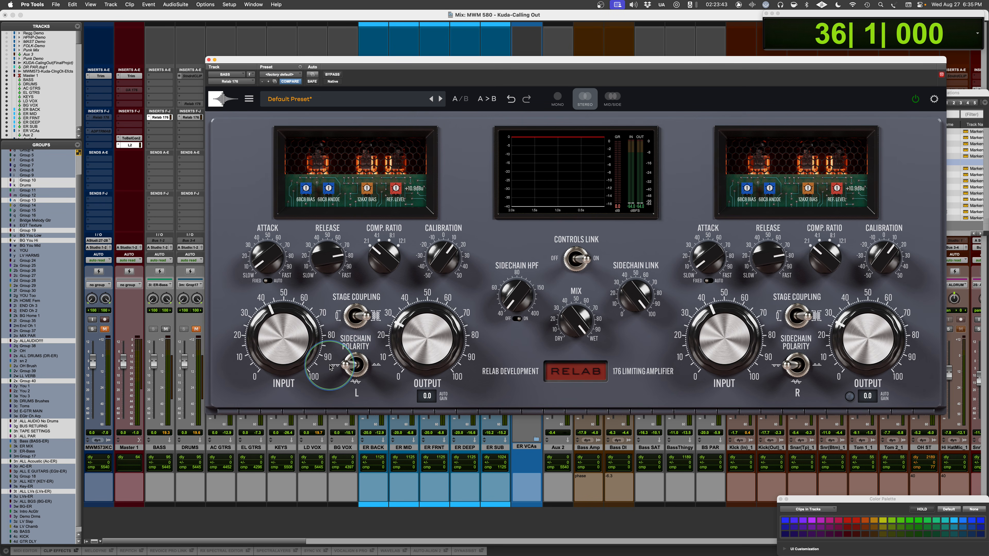
pyautogui.click(347, 367)
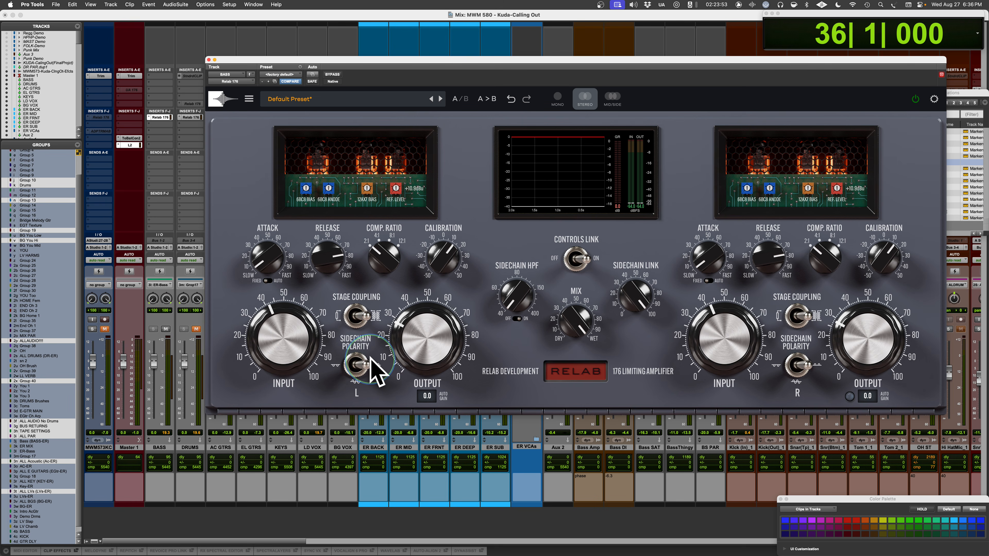
pyautogui.press('space')
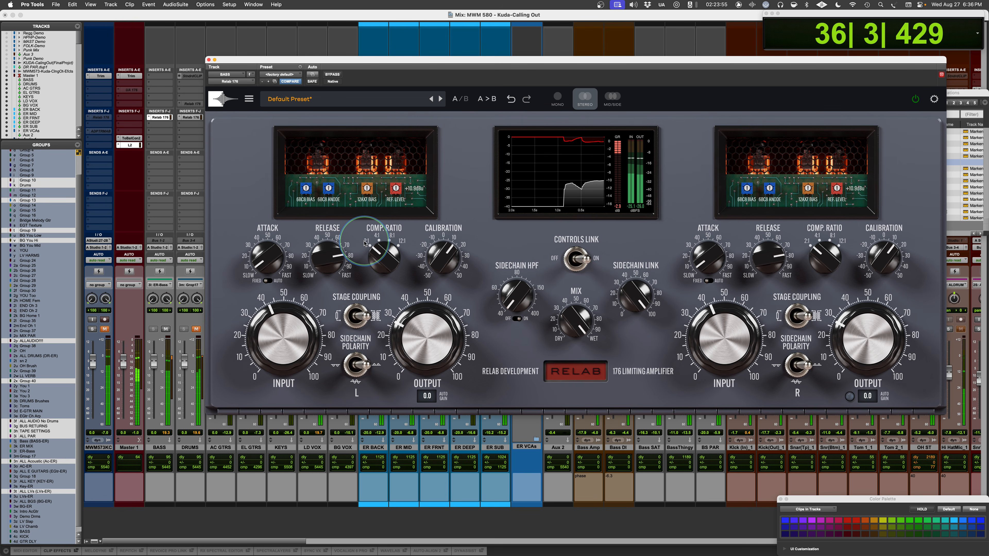
pyautogui.click(355, 367)
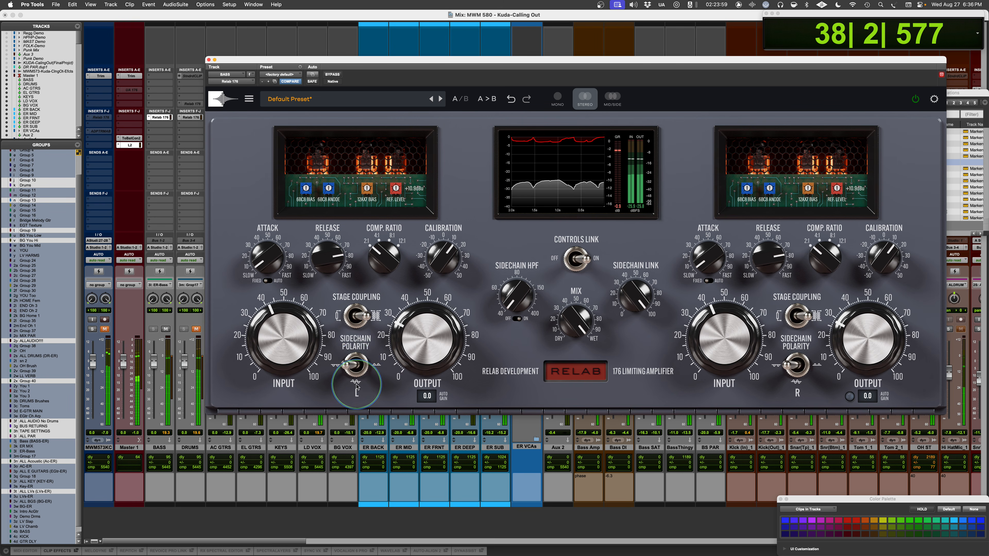
pyautogui.click(355, 367)
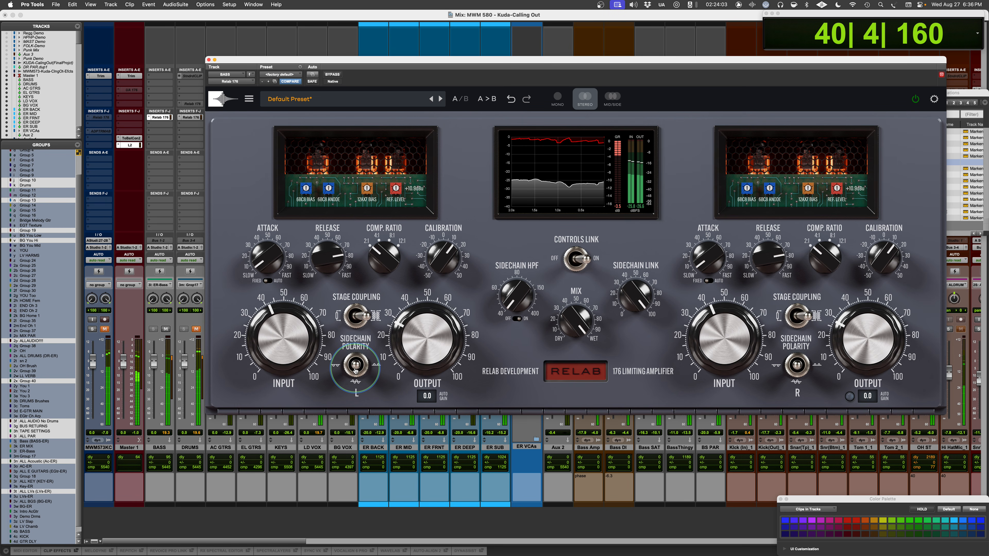
pyautogui.click(355, 368)
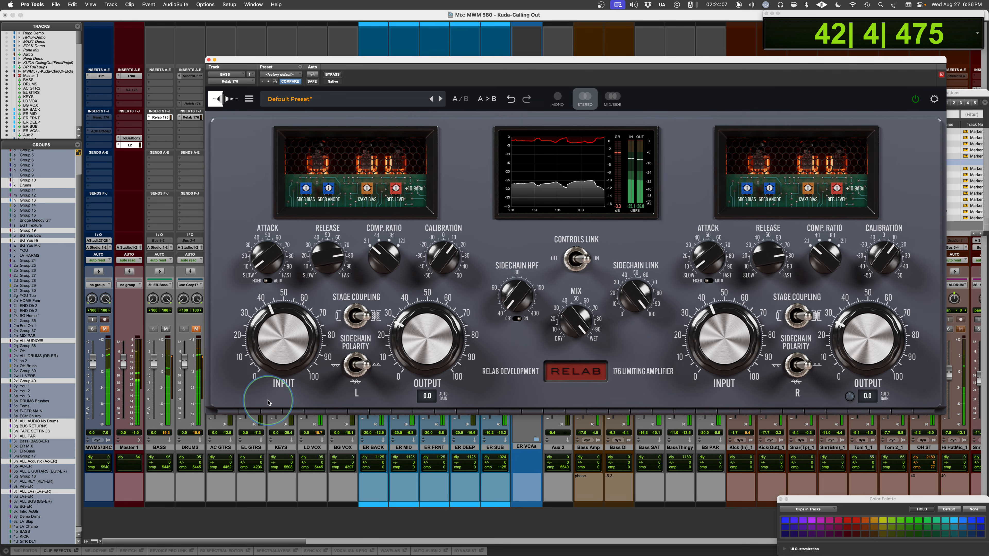
pyautogui.press('space')
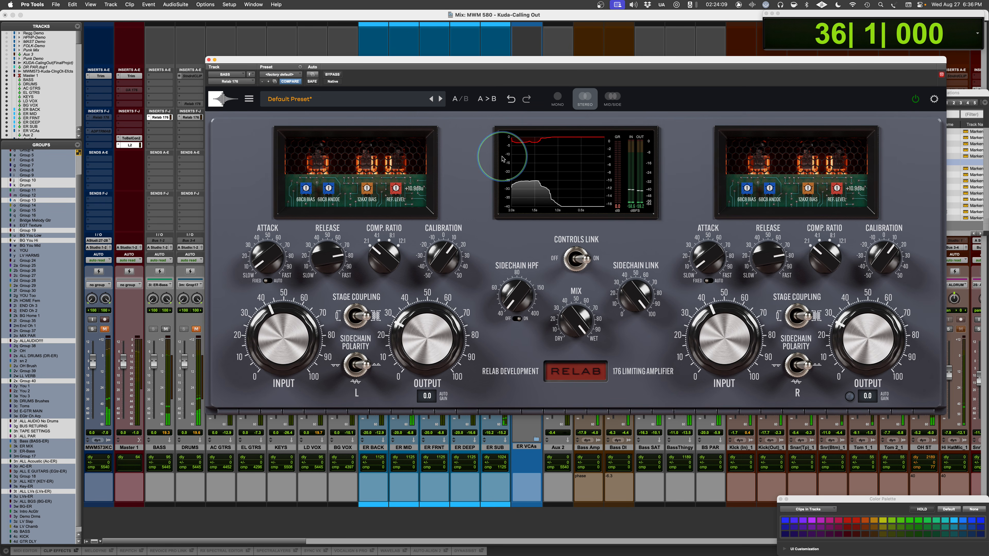
# - Fine-tune the L channel's OUTPUT on the playing bass and check the compressor against bypass
pyautogui.press('space')
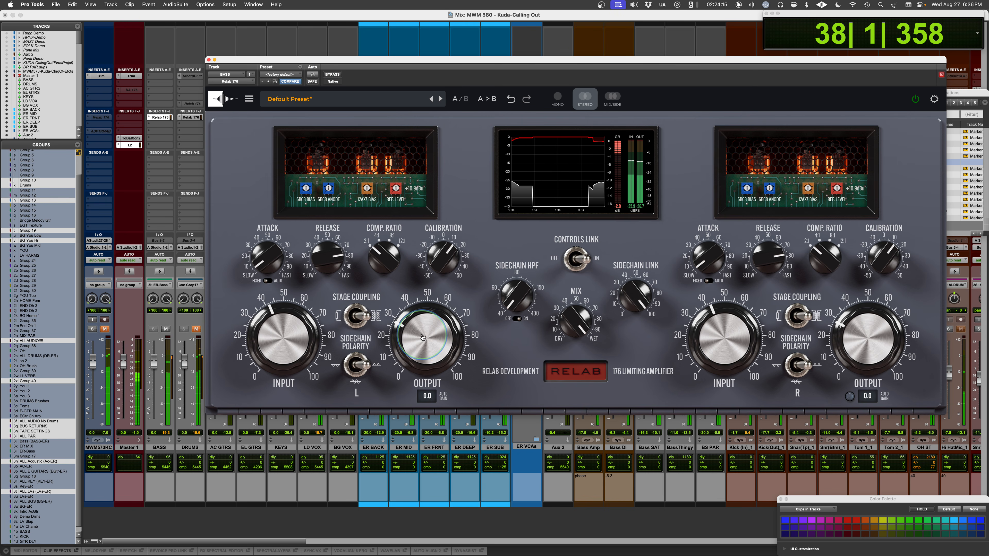
pyautogui.moveTo(416, 346); pyautogui.dragTo(413, 341)
pyautogui.click(333, 75)
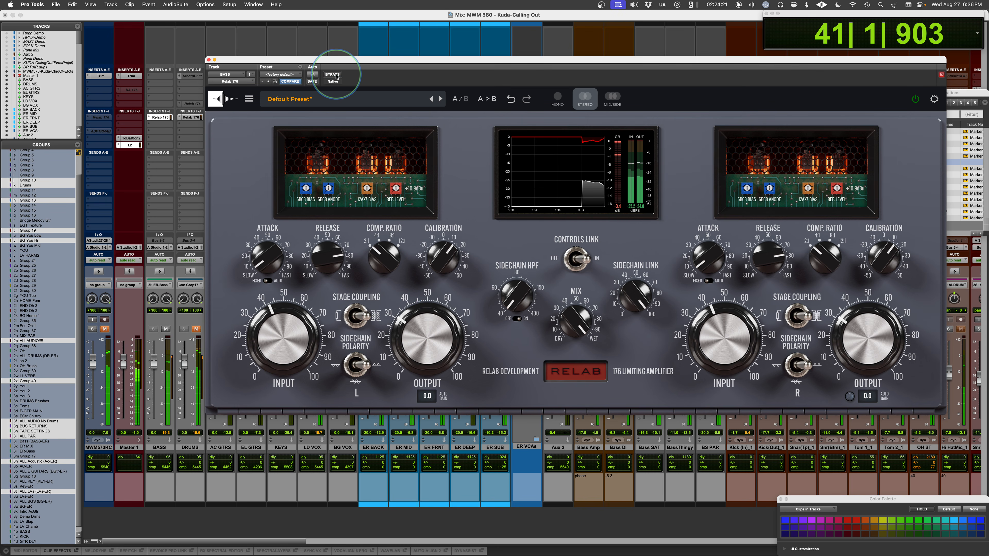
# - Unmute DRUMS, open its Relab 176 and flip the L channel's SIDECHAIN POLARITY while bass and drums play
pyautogui.click(195, 329)
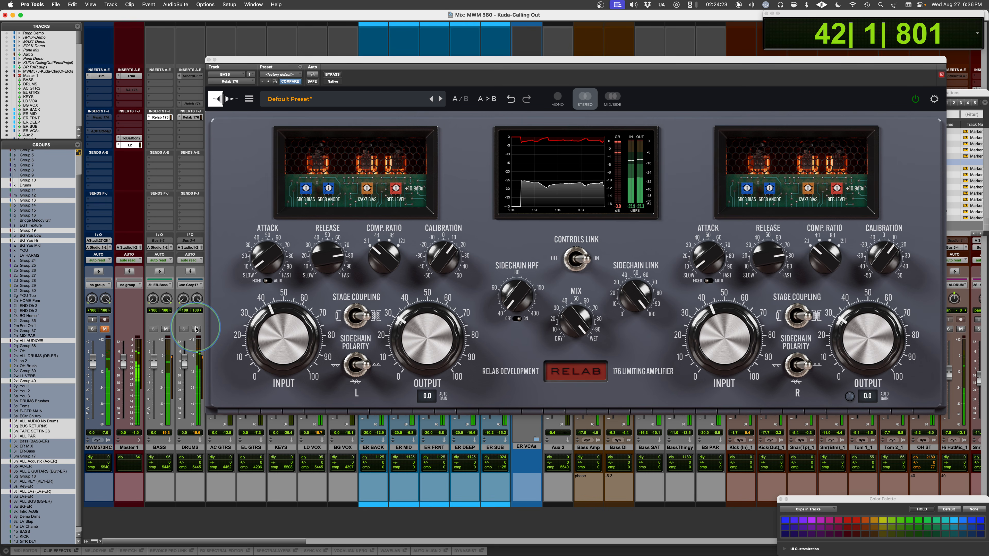
pyautogui.click(185, 117)
pyautogui.click(360, 366)
pyautogui.click(351, 372)
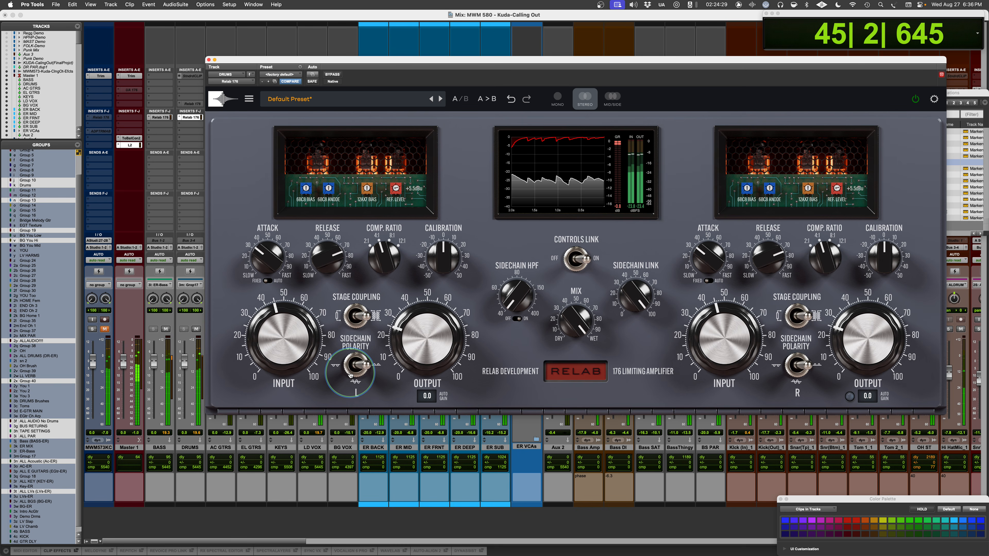
# - Mute BASS and compare the L channel's SIDECHAIN POLARITY positions on the drums alone, ending centred with playback stopped
pyautogui.click(166, 330)
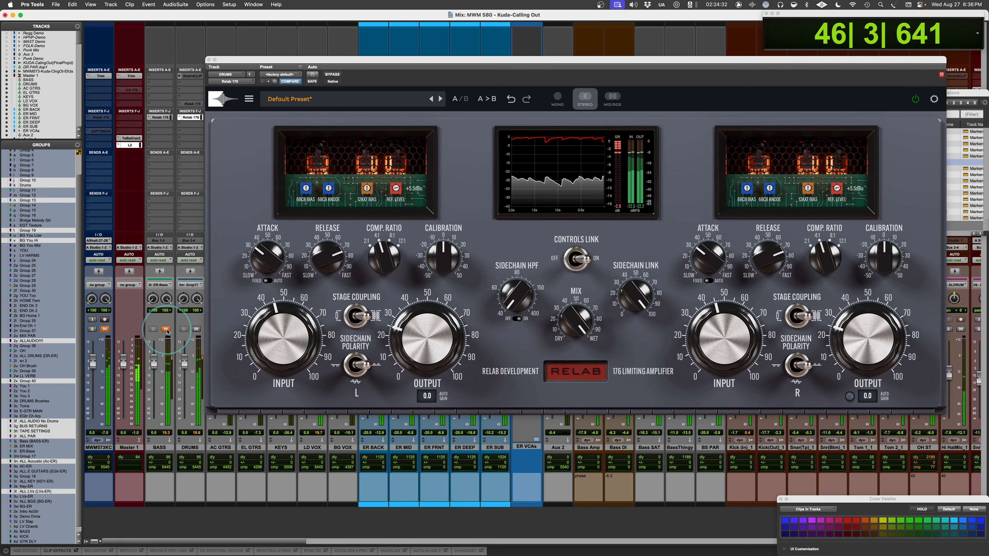
pyautogui.click(365, 366)
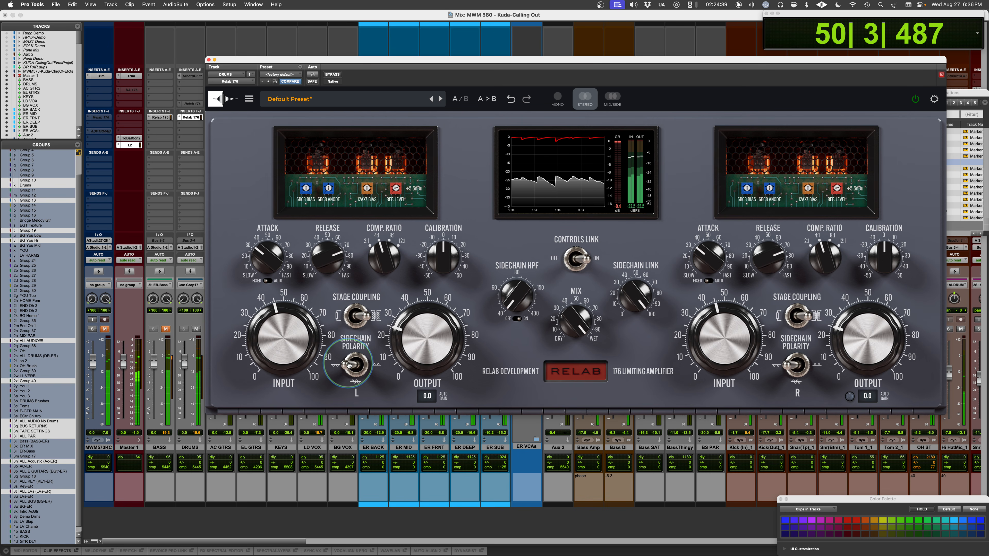
pyautogui.click(358, 366)
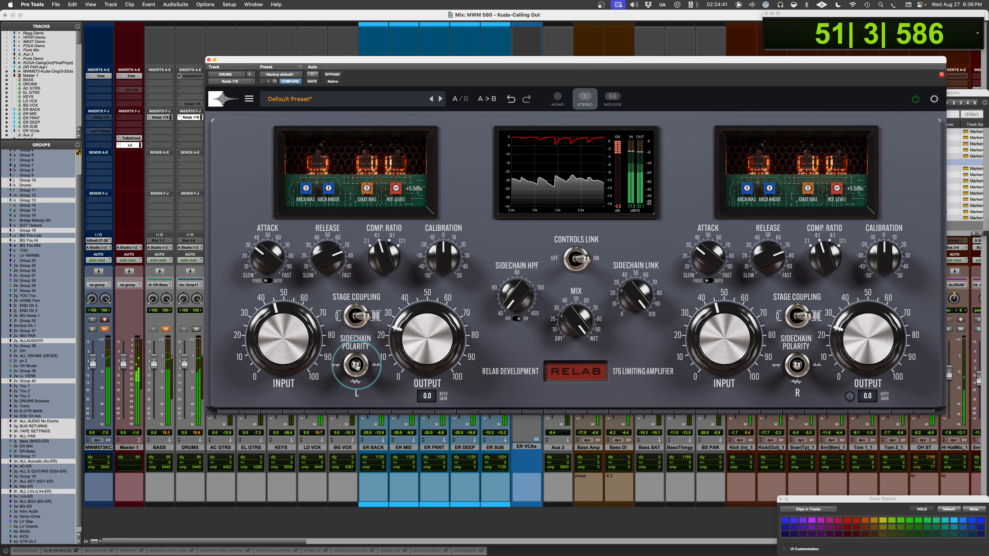
pyautogui.click(355, 366)
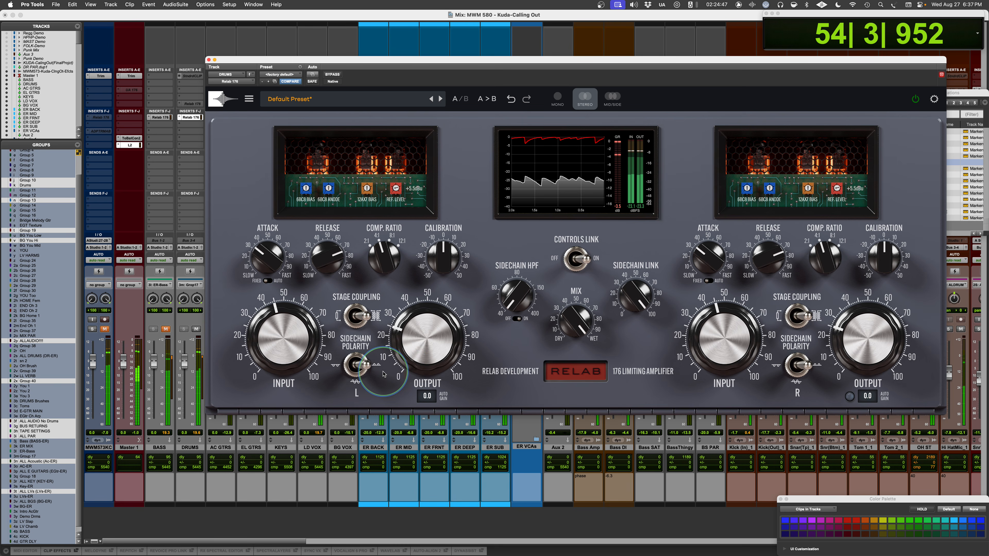
pyautogui.click(369, 366)
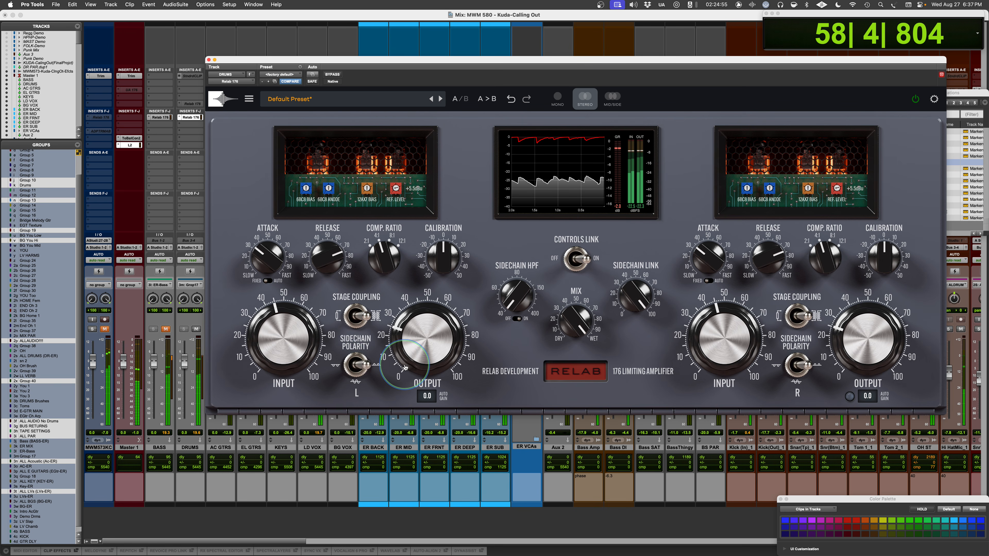
pyautogui.press('space')
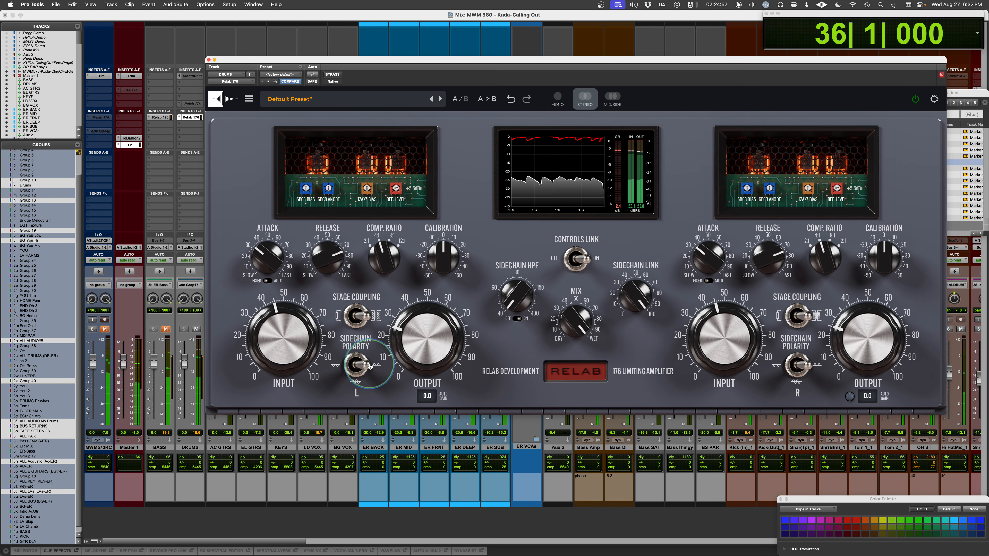
pyautogui.click(356, 368)
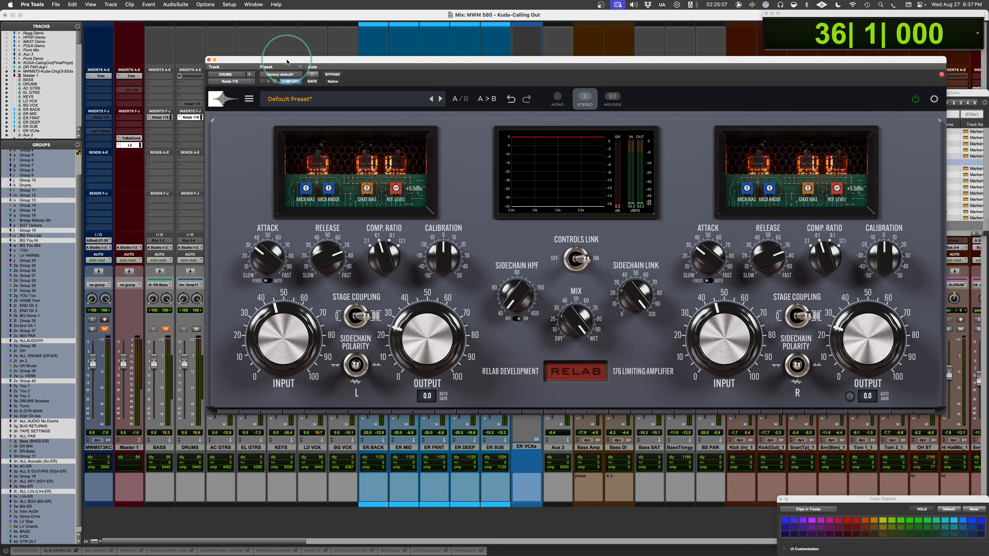
# - Unmute the LD VOX track and mute DRUMS so that only the lead vocal is auditioned
pyautogui.hscroll(5, 174, 148)
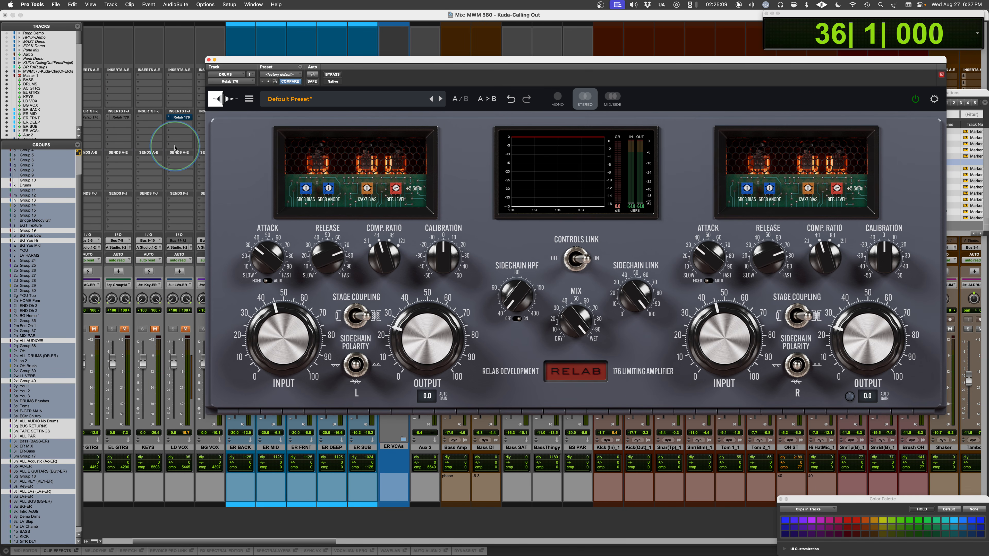
pyautogui.click(184, 330)
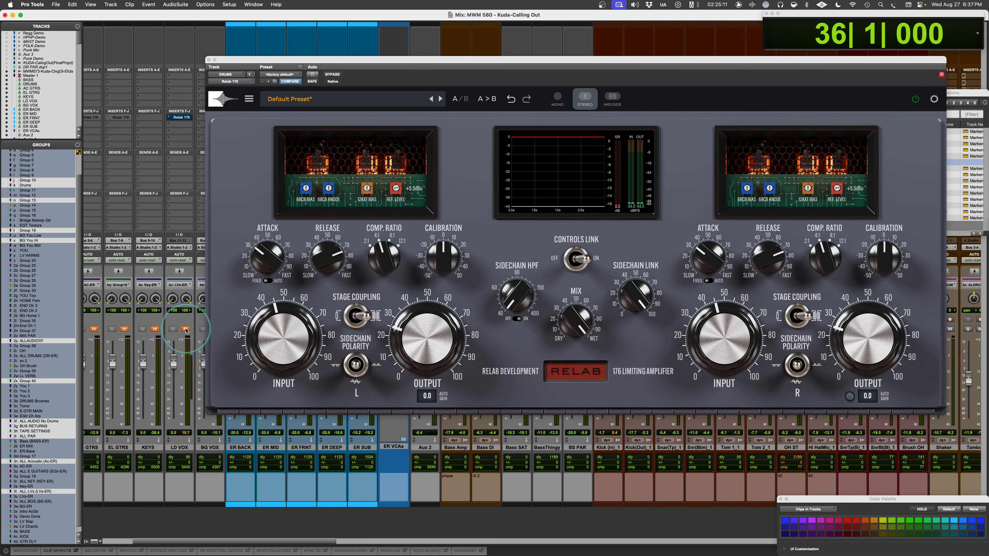
pyautogui.hscroll(-3, 156, 296)
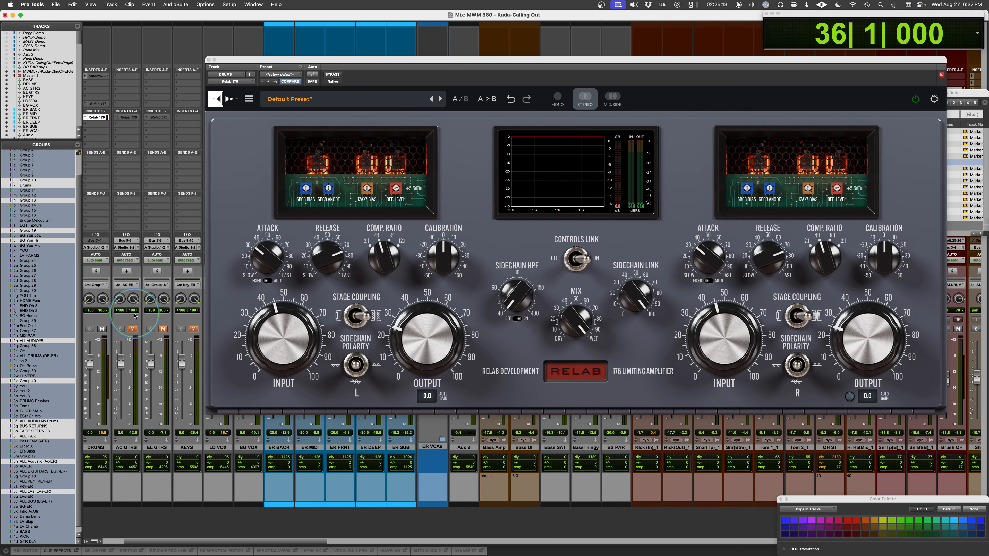
pyautogui.hscroll(-1, 106, 326)
pyautogui.click(139, 329)
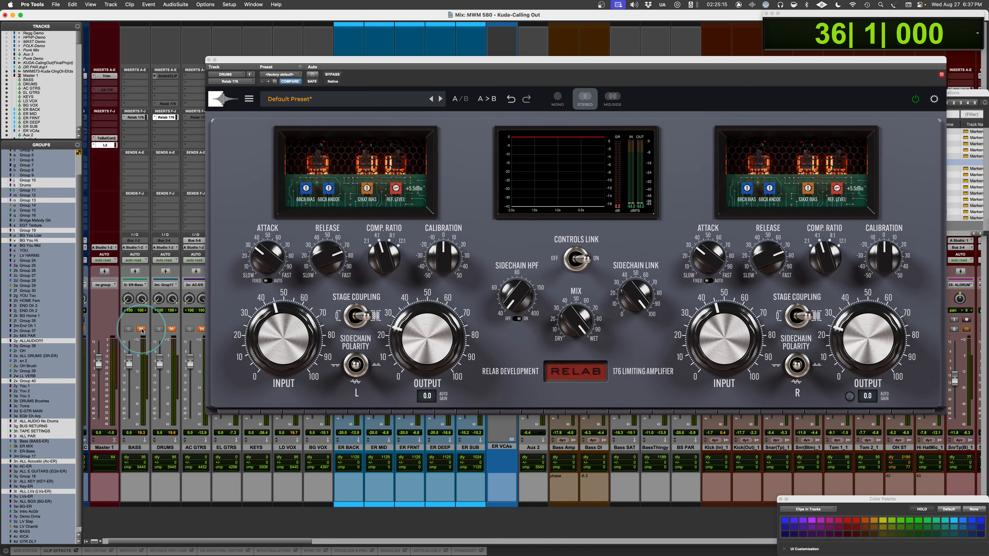
# - Open the Relab 176 on LD VOX, take it out of bypass and briefly audition the vocal
pyautogui.hscroll(3, 141, 329)
pyautogui.click(160, 117)
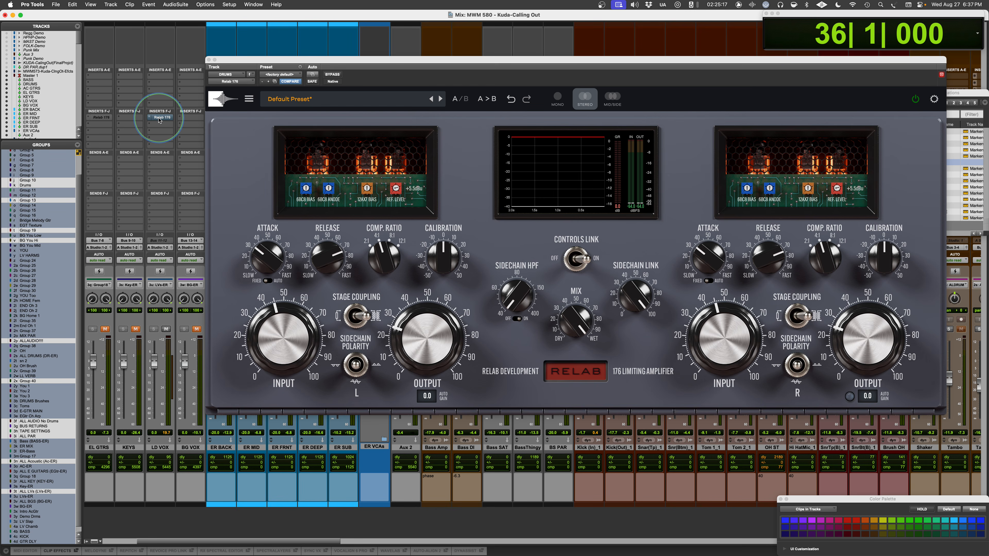
pyautogui.click(335, 74)
pyautogui.click(255, 325)
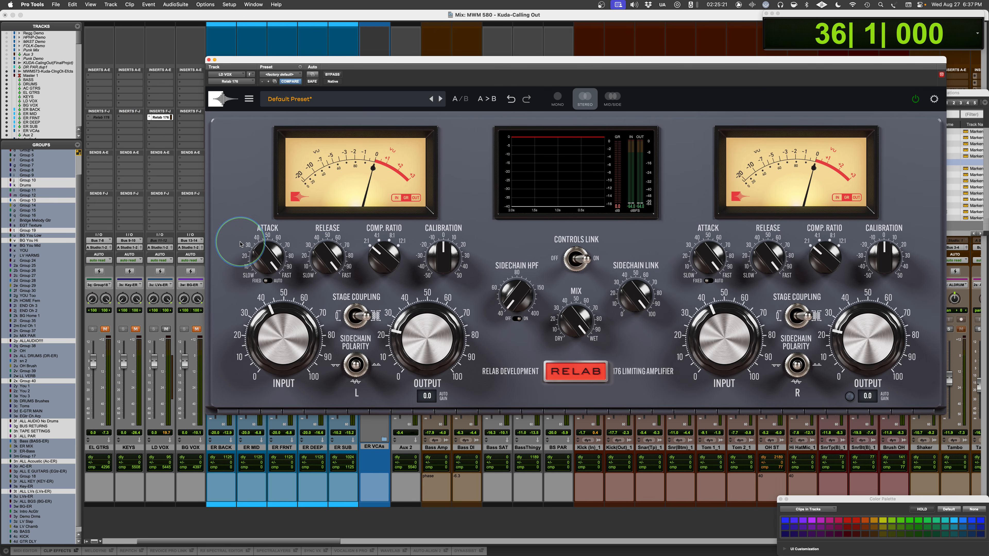
pyautogui.press('space')
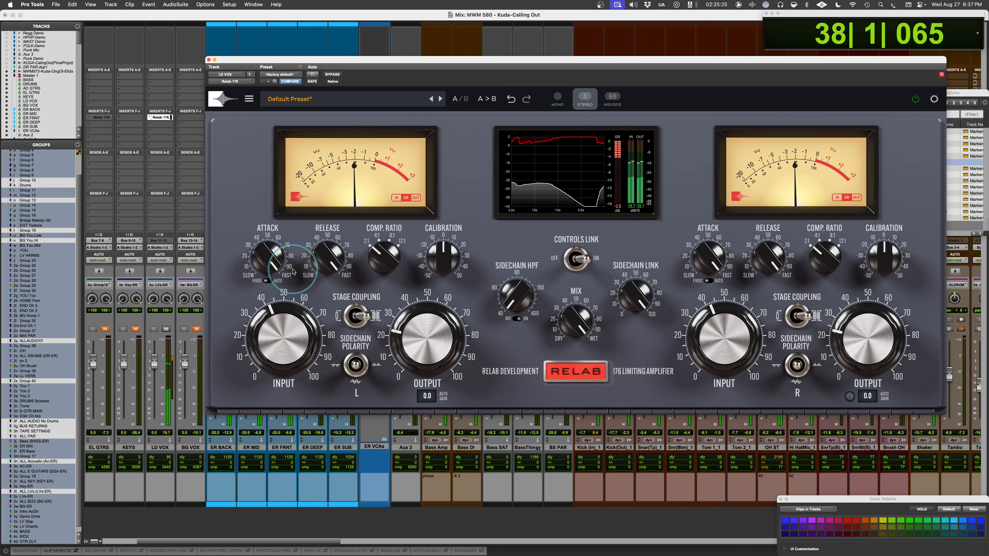
pyautogui.press('space')
# - Move the plug-in window clear of the memory locations, jump to the VERSE 1 marker and audition the vocal
pyautogui.moveTo(594, 77); pyautogui.dragTo(548, 68)
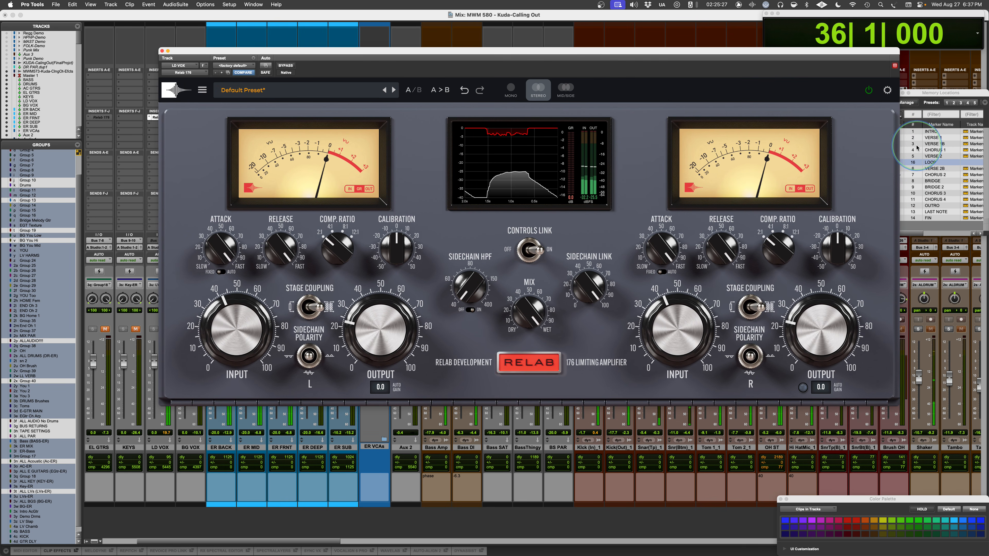
pyautogui.click(936, 140)
pyautogui.click(368, 280)
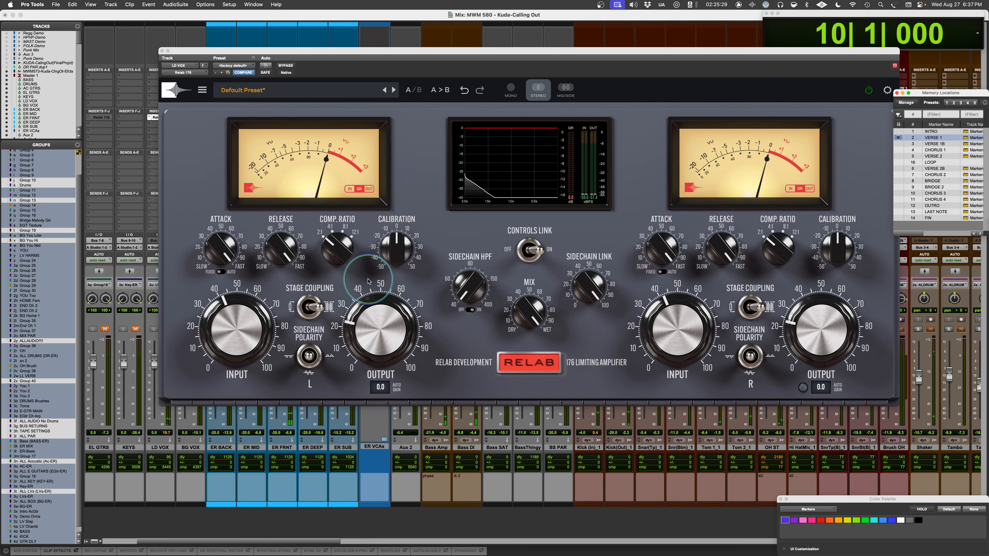
pyautogui.press('space')
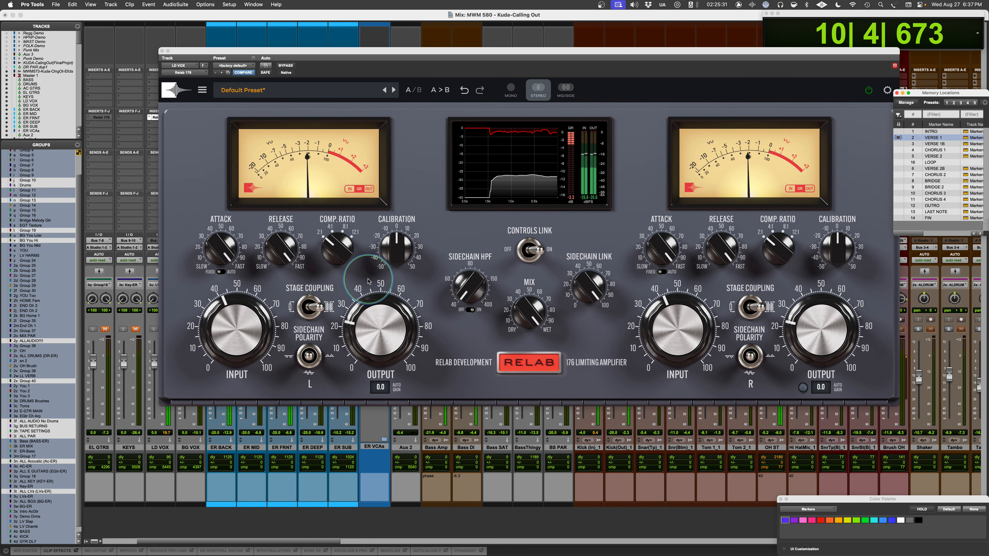
pyautogui.press('space')
# - Slow the L channel's ATTACK and adjust its RELEASE on the verse vocal
pyautogui.moveTo(217, 246); pyautogui.dragTo(214, 288)
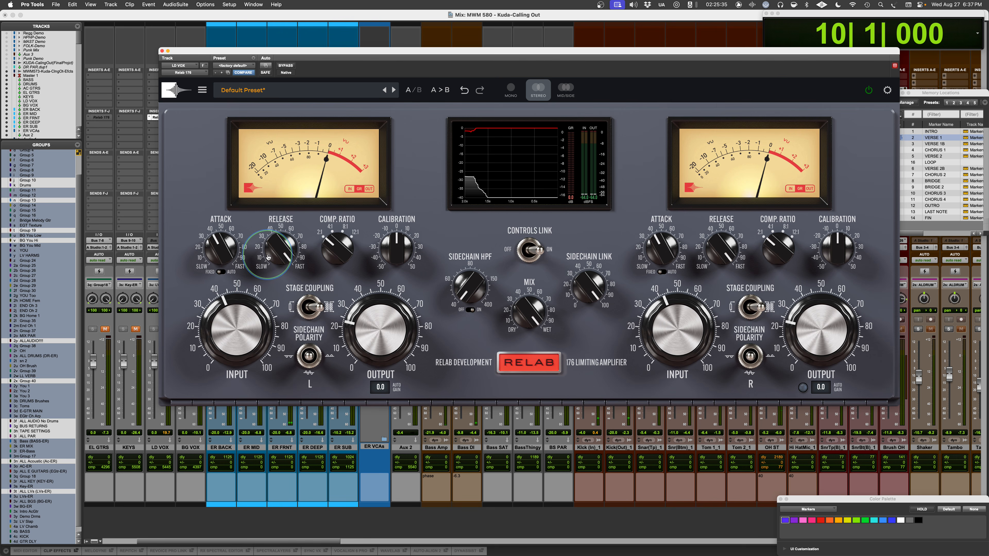
pyautogui.press('space')
pyautogui.moveTo(279, 251); pyautogui.dragTo(277, 255)
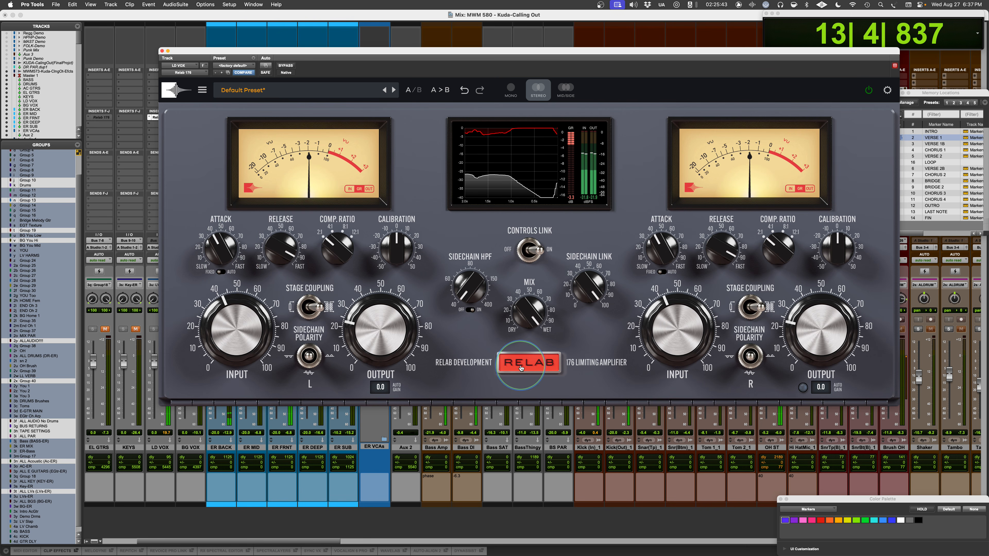
# - Reveal the tube trims, set REF. LEVEL to +10.6dBu and raise the L channel's 12AX7 BIAS
pyautogui.click(383, 217)
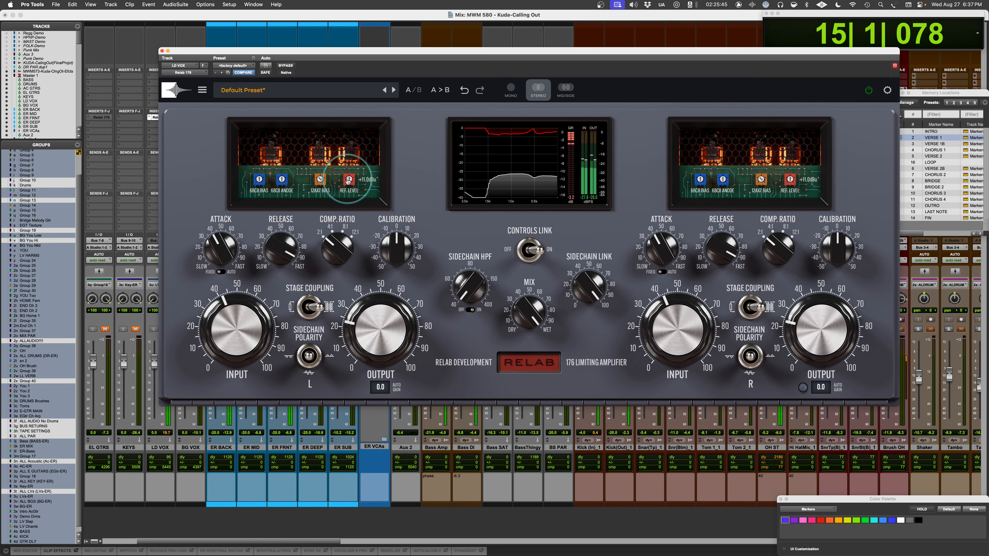
pyautogui.moveTo(347, 181); pyautogui.dragTo(347, 183)
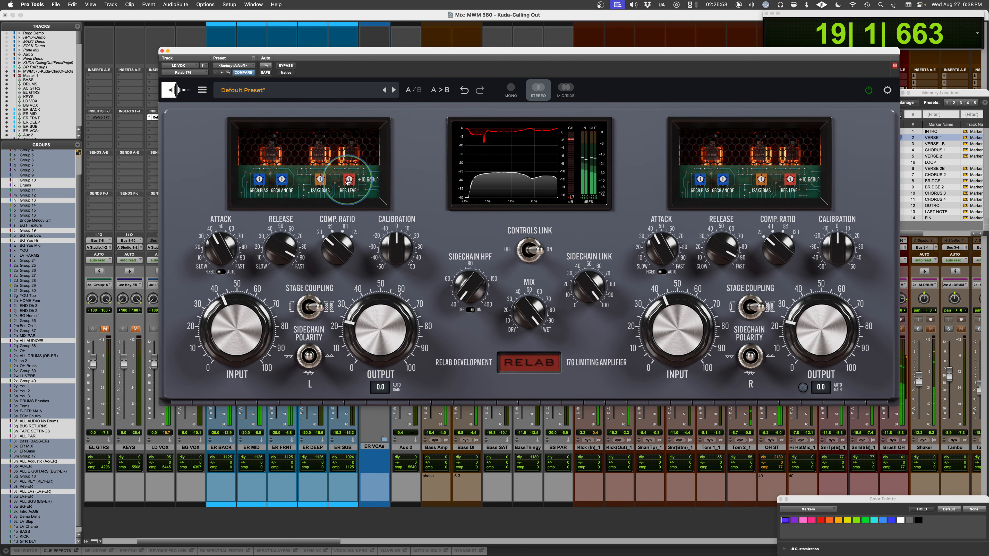
pyautogui.moveTo(320, 180); pyautogui.dragTo(323, 170)
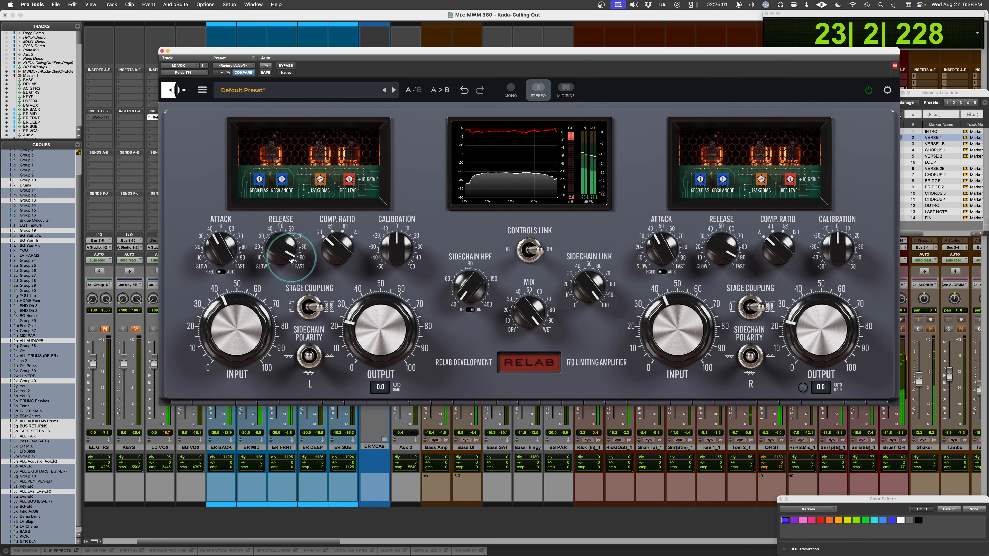
# - Switch the L channel's attack mode to AUTO, restart the verse and raise REF. LEVEL to +14.0dBu
pyautogui.press('space')
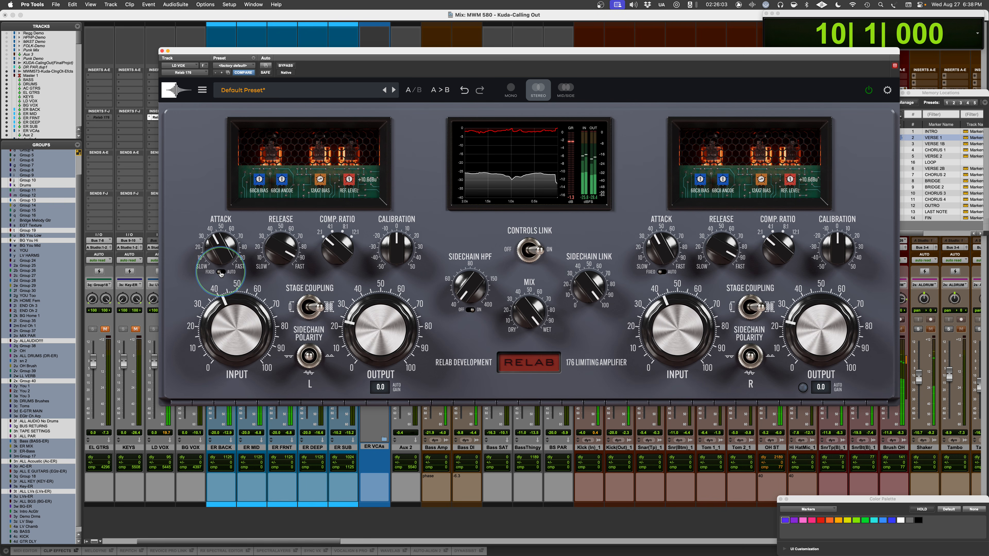
pyautogui.press('space')
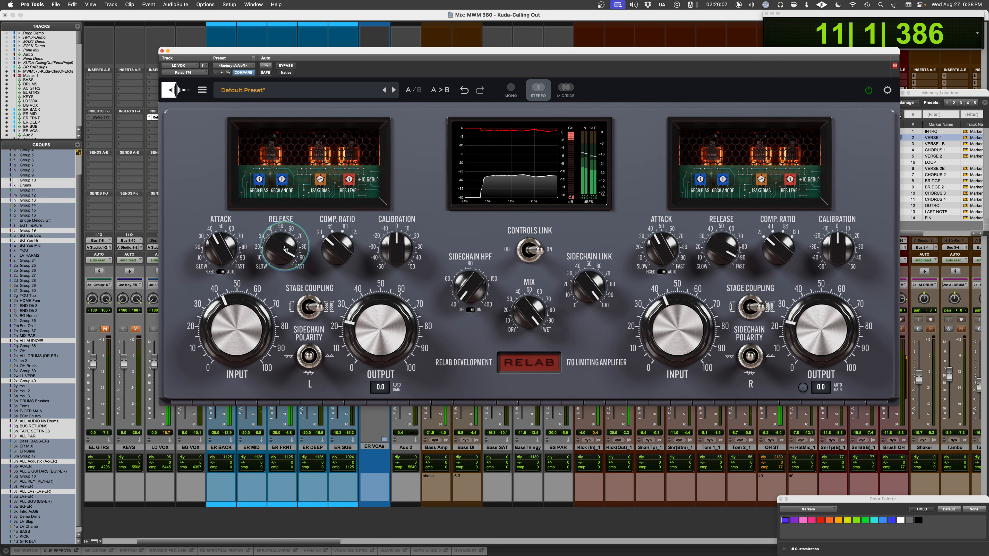
pyautogui.moveTo(350, 180); pyautogui.dragTo(351, 169)
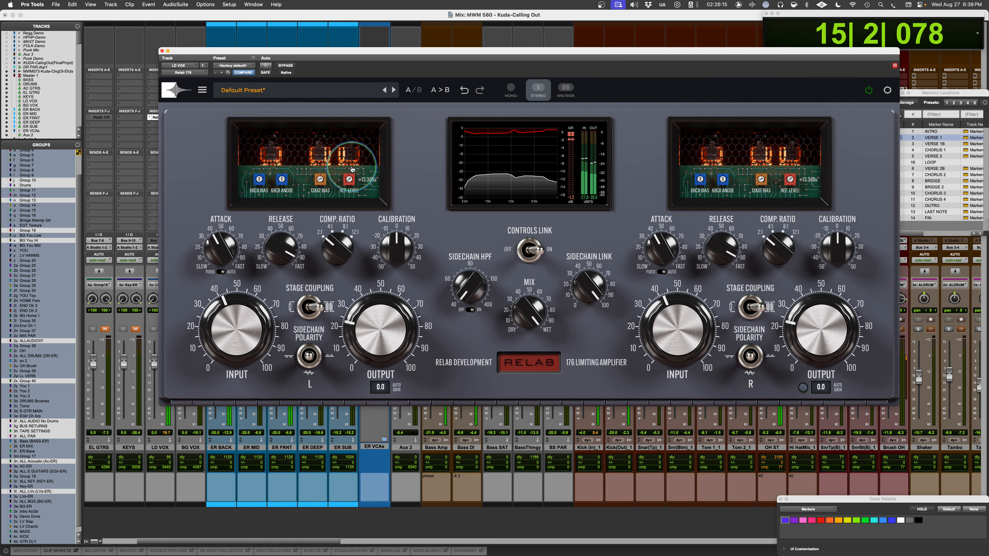
pyautogui.moveTo(352, 169); pyautogui.dragTo(352, 165)
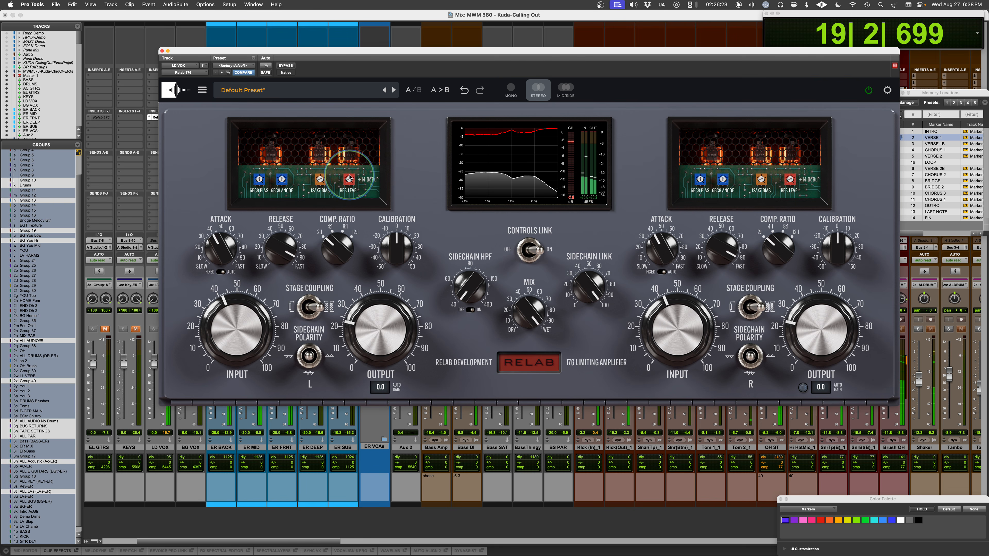
# - Raise the L channel's OUTPUT to about 30 and compare the vocal with and without bypass, leaving the compressor active
pyautogui.click(288, 66)
pyautogui.moveTo(346, 313); pyautogui.dragTo(346, 298)
pyautogui.click(290, 67)
pyautogui.click(289, 67)
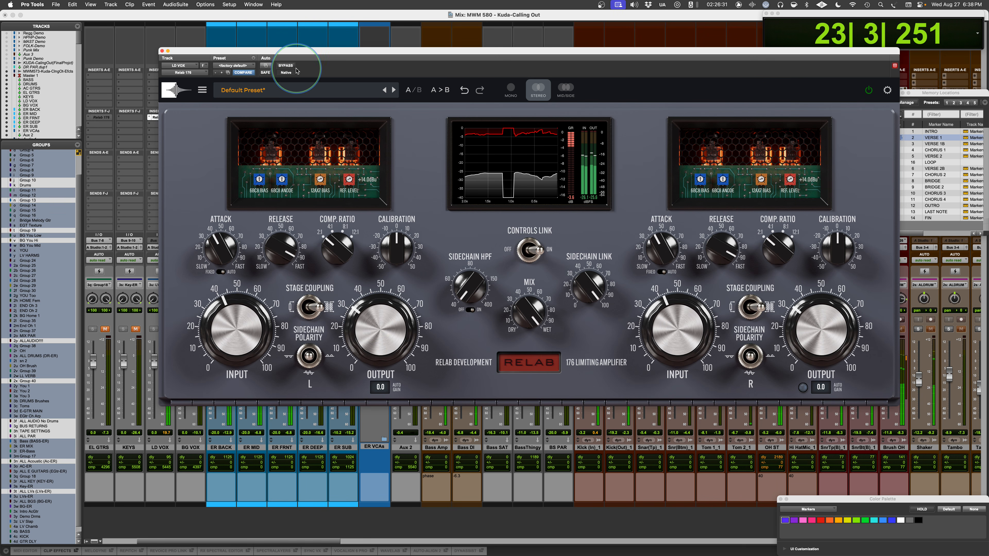
pyautogui.click(286, 66)
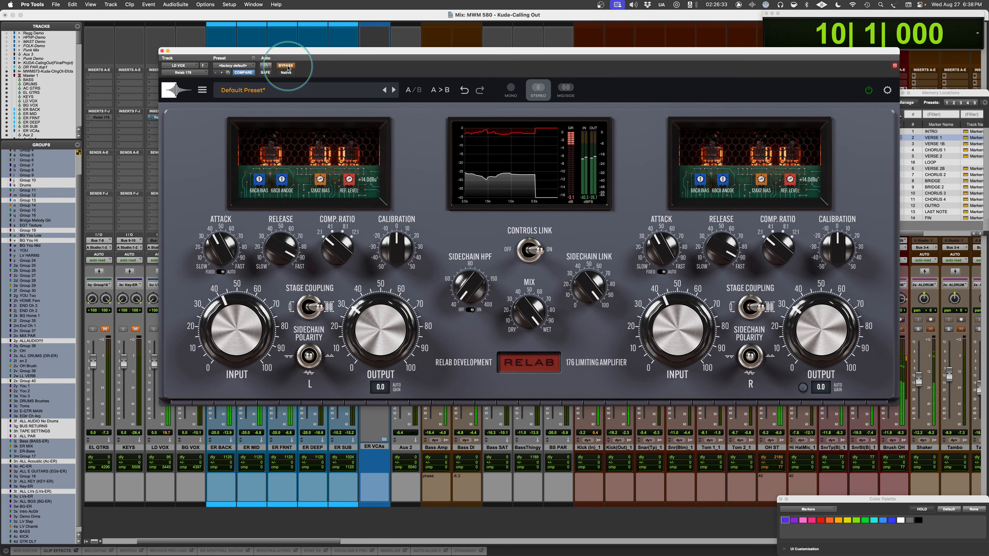
pyautogui.click(287, 66)
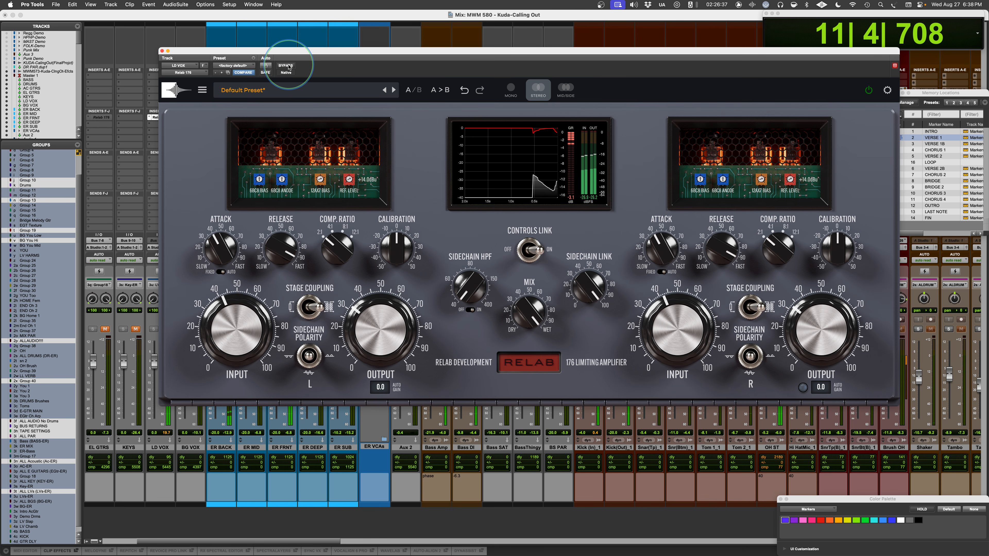
pyautogui.click(286, 66)
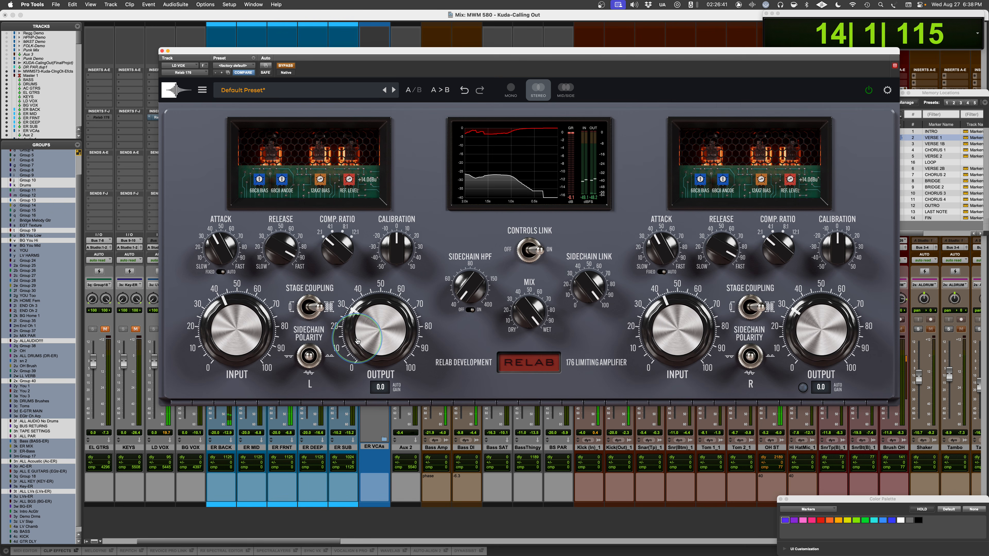
pyautogui.click(290, 66)
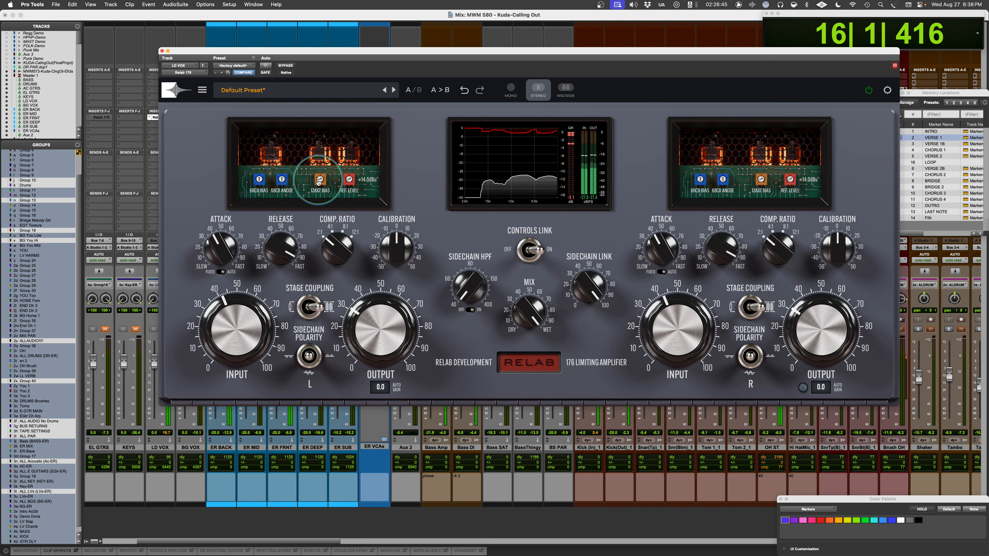
# - Switch the compressor to comparison slot B, restart the verse and raise the L channel's REF. LEVEL to +14.7dBu
pyautogui.press('space')
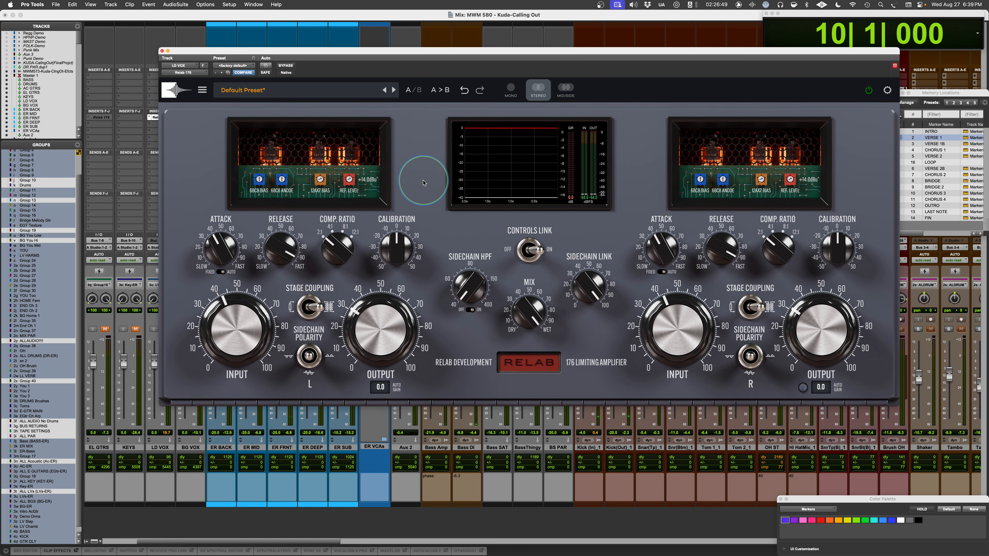
pyautogui.click(418, 91)
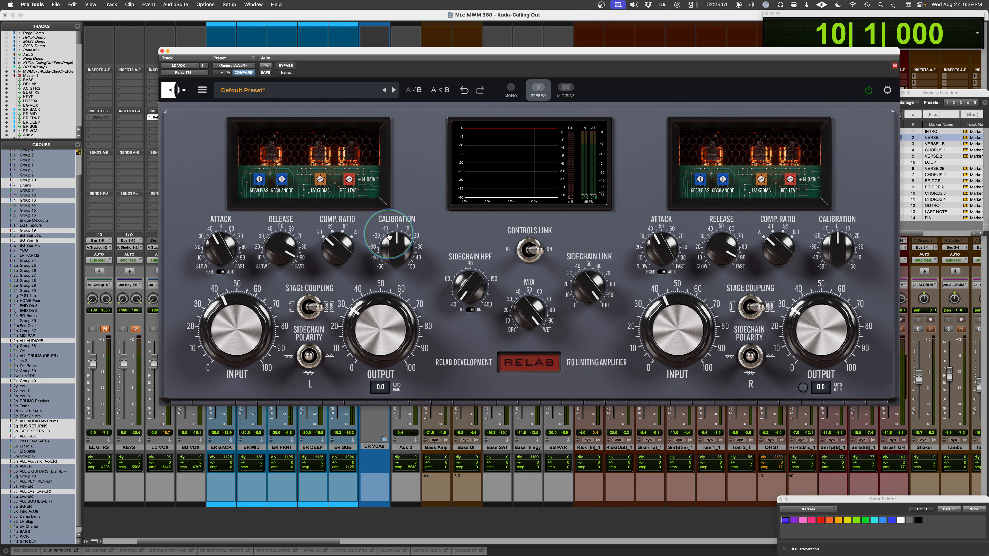
pyautogui.click(330, 228)
pyautogui.press('space')
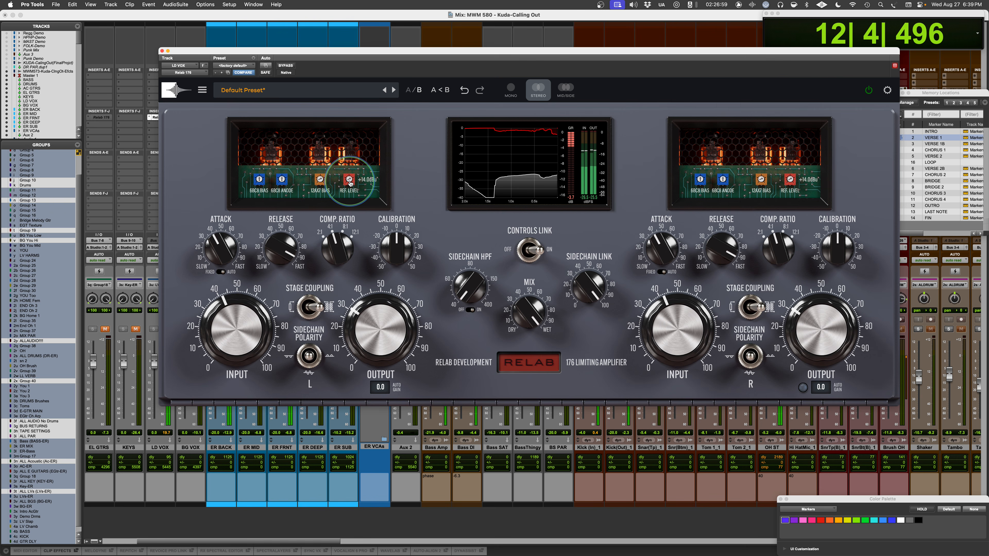
pyautogui.moveTo(350, 180); pyautogui.dragTo(350, 179)
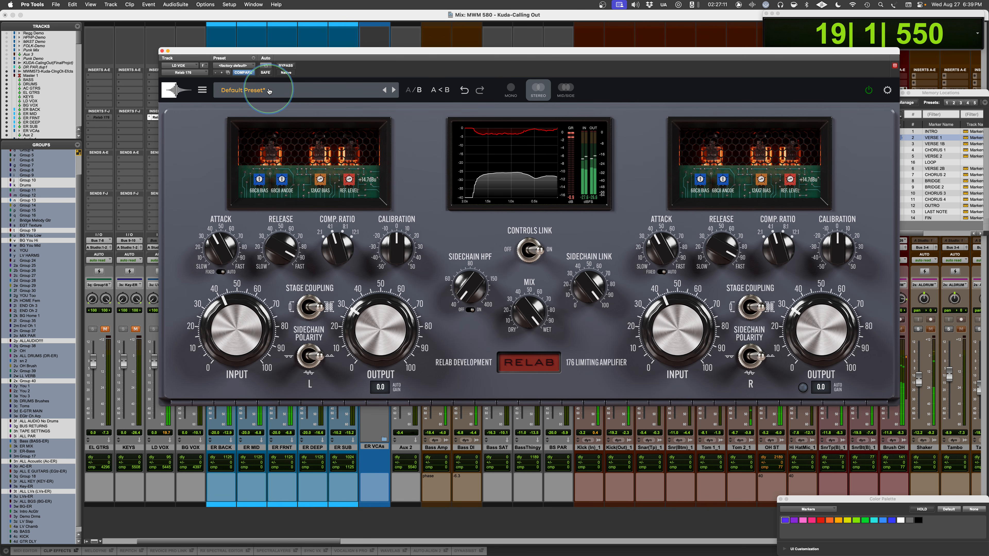
# - Compare the LD VOX verse with and without bypass, leave the compressor active and stop playback
pyautogui.click(286, 66)
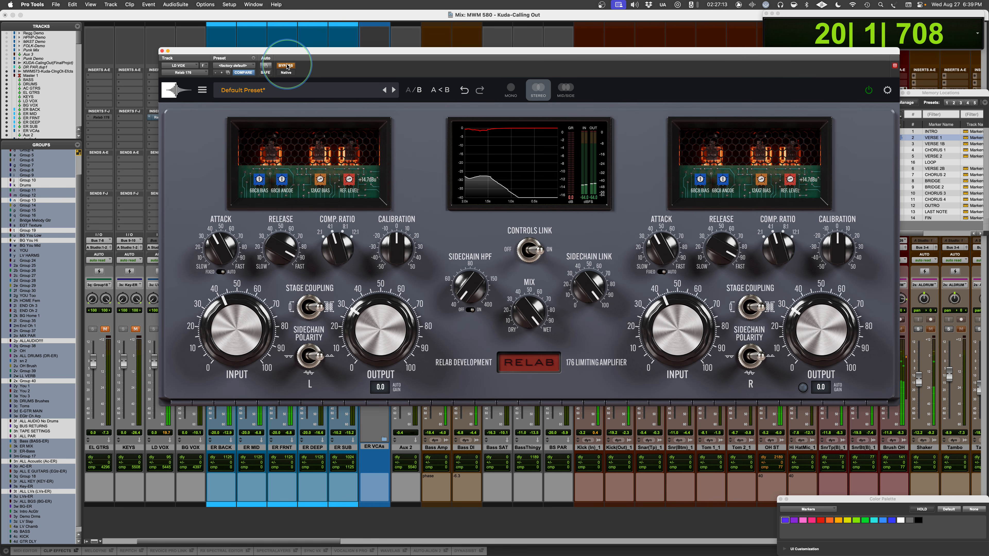
pyautogui.click(286, 67)
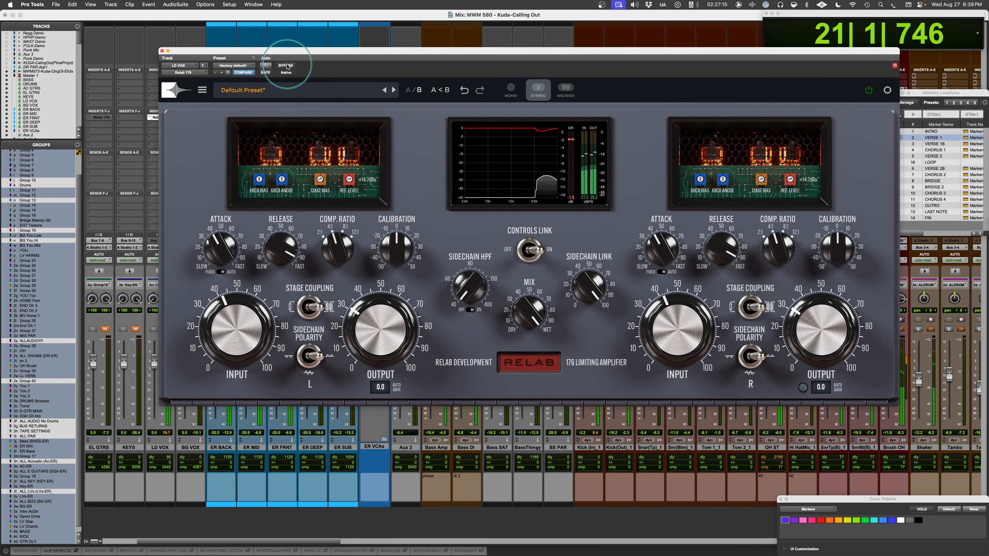
pyautogui.press('space')
# - Audition the opposite SIDECHAIN POLARITY on the L channel, return it to the middle position and set REF. LEVEL to +15.3dBu
pyautogui.click(318, 358)
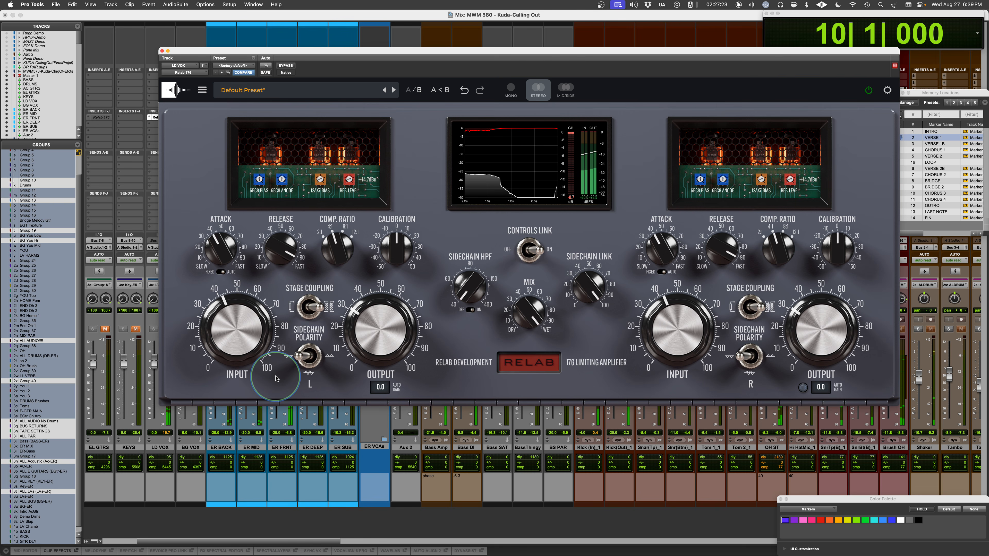
pyautogui.press('space')
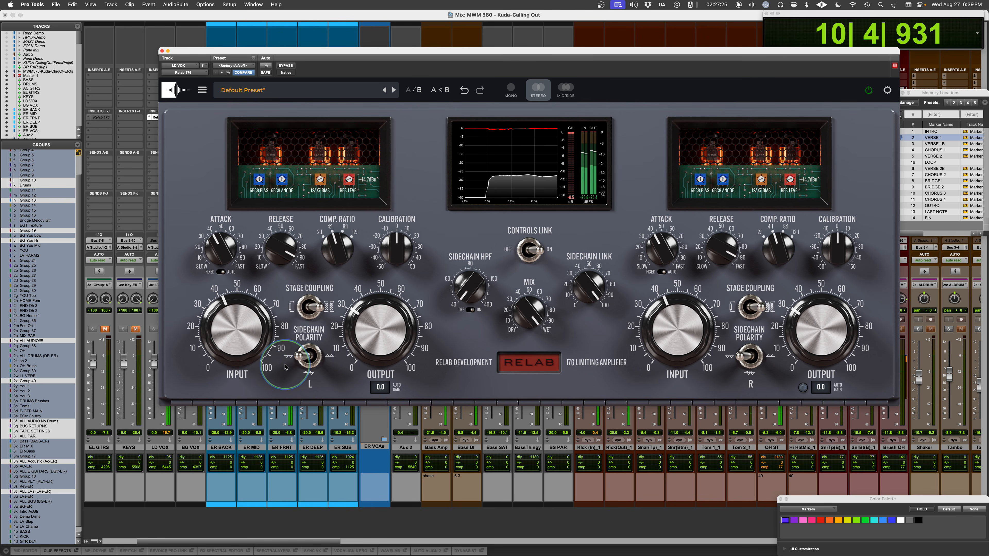
pyautogui.moveTo(349, 179)
pyautogui.mouseDown()
pyautogui.moveTo(350, 164)
pyautogui.moveTo(347, 176)
pyautogui.mouseUp()
pyautogui.press('space')
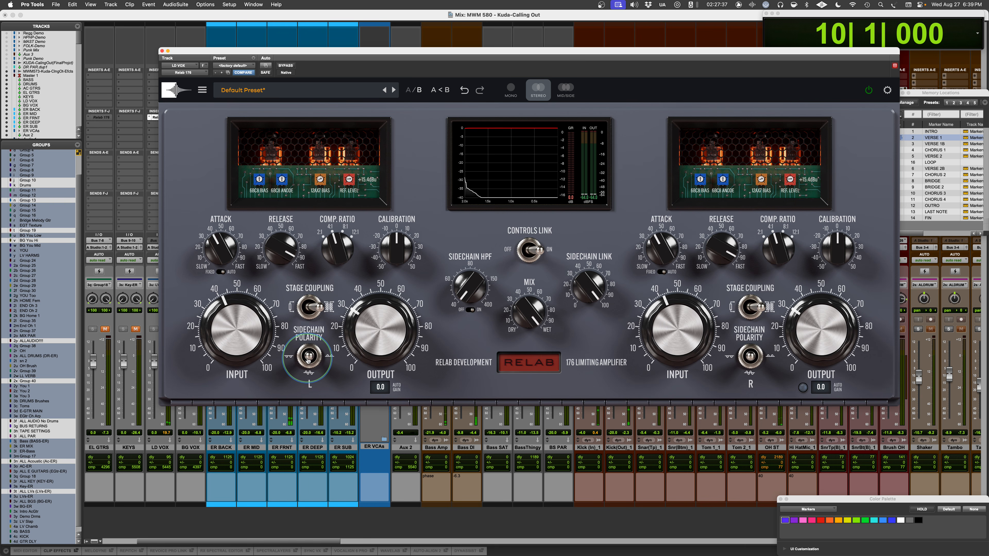
pyautogui.press('space')
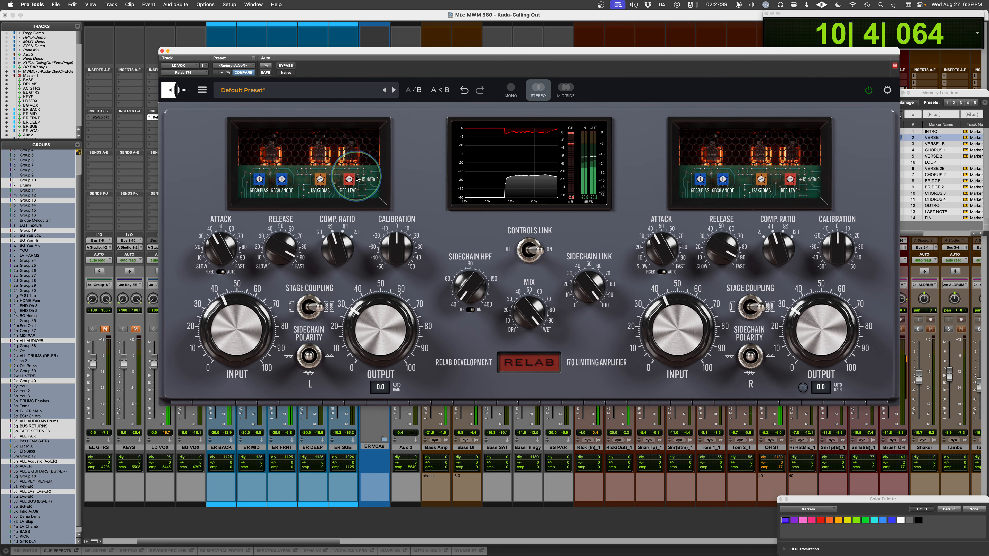
pyautogui.moveTo(348, 181); pyautogui.dragTo(348, 180)
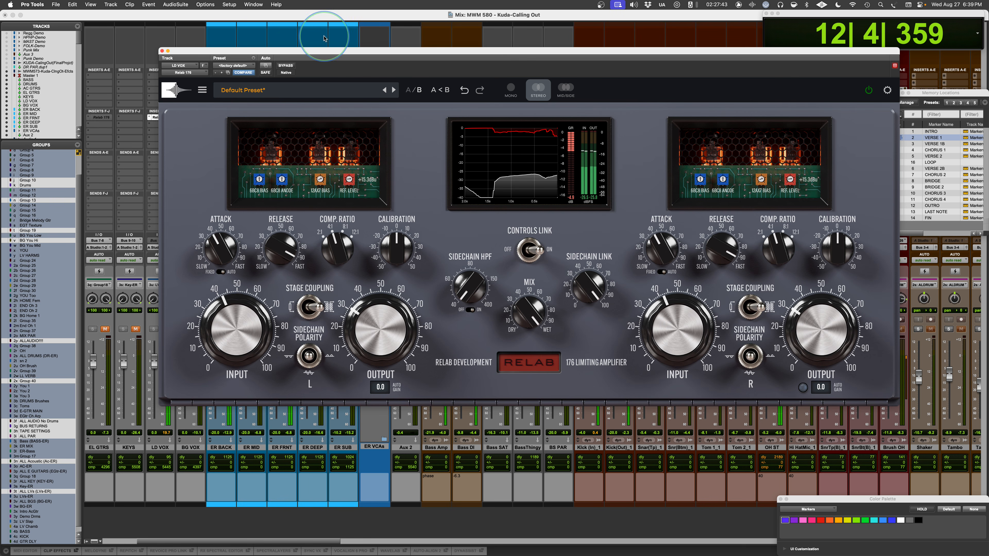
# - Compare the vocal with and without bypass and with the alternate STAGE COUPLING, restoring both settings before stopping playback
pyautogui.click(284, 66)
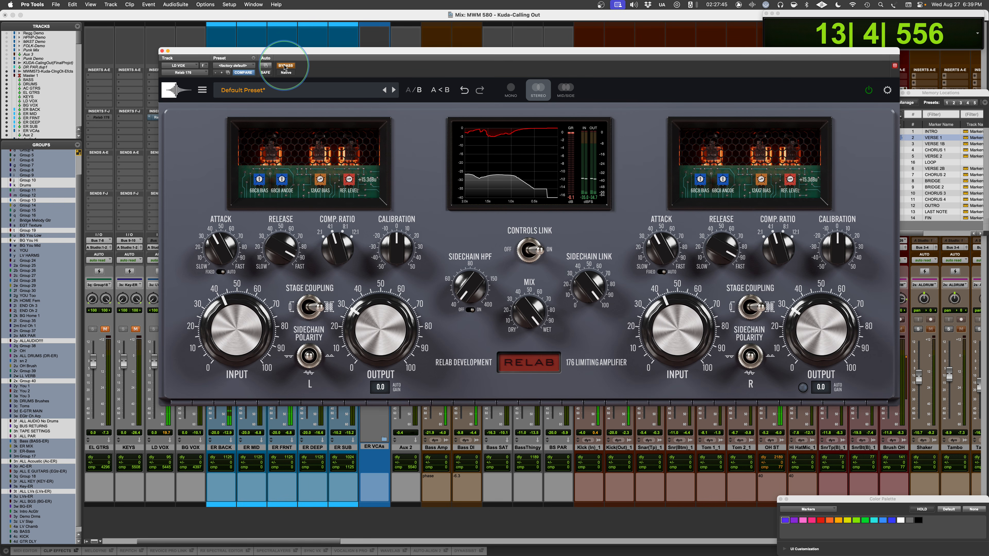
pyautogui.click(285, 66)
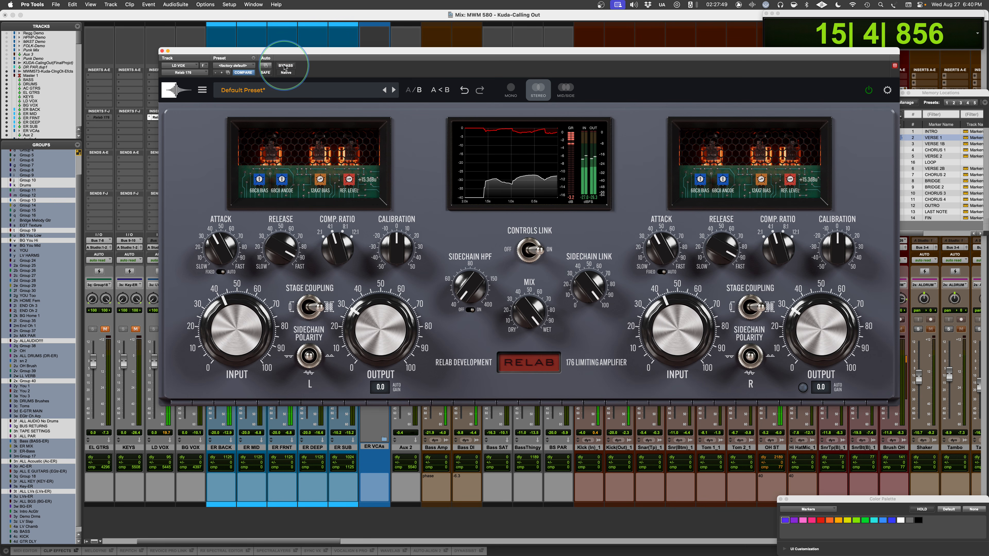
pyautogui.click(295, 298)
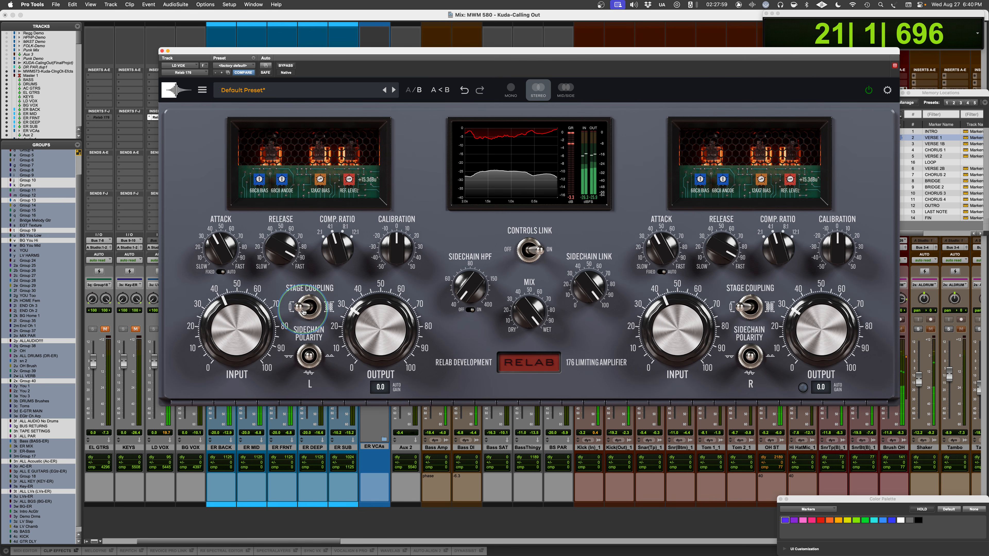
pyautogui.click(304, 310)
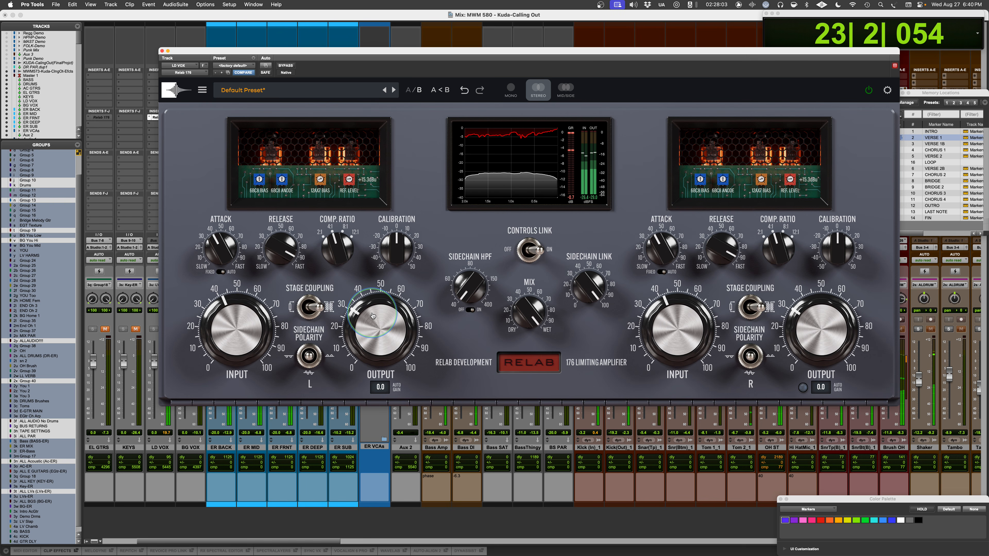
pyautogui.press('space')
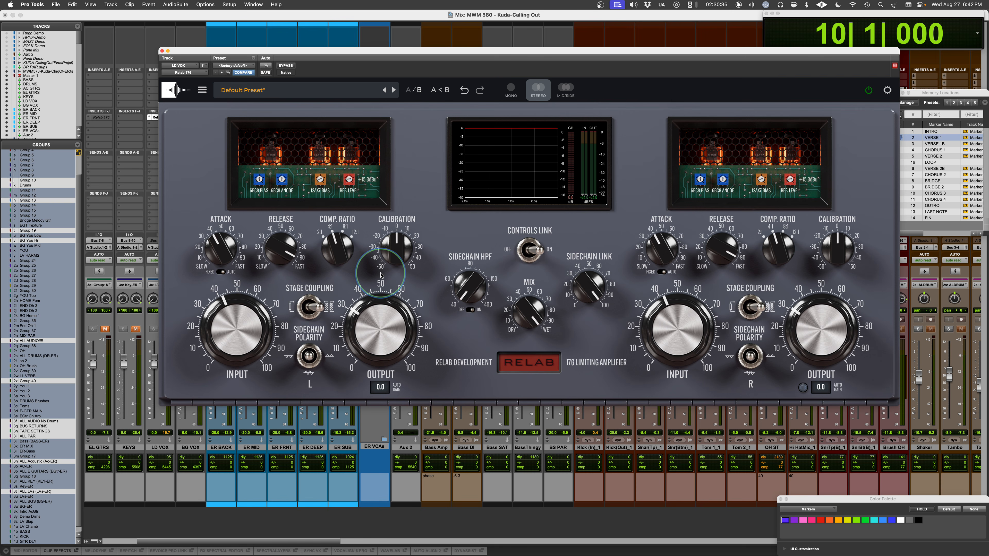
# - Switch to Microsoft PowerPoint
pyautogui.press('super+Tab')
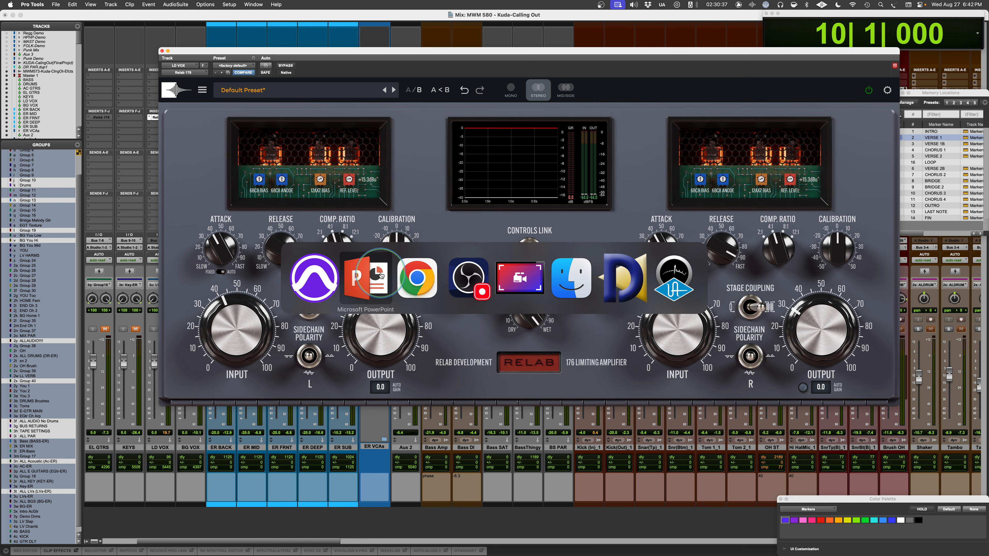